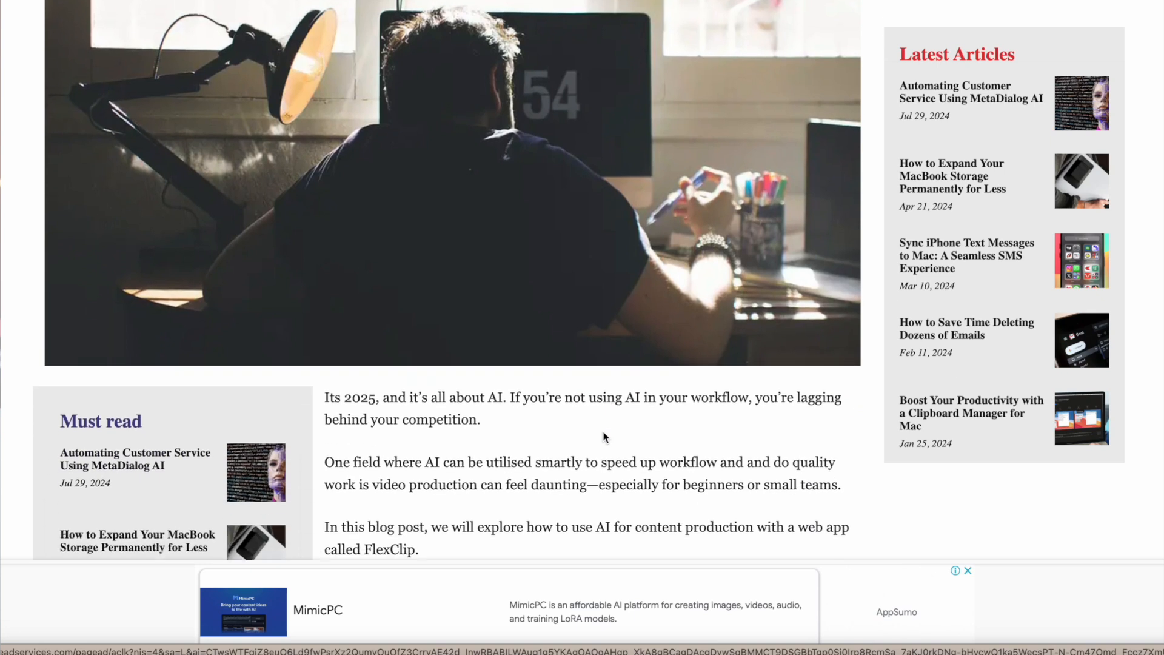
scroll(603, 434, "down", 6)
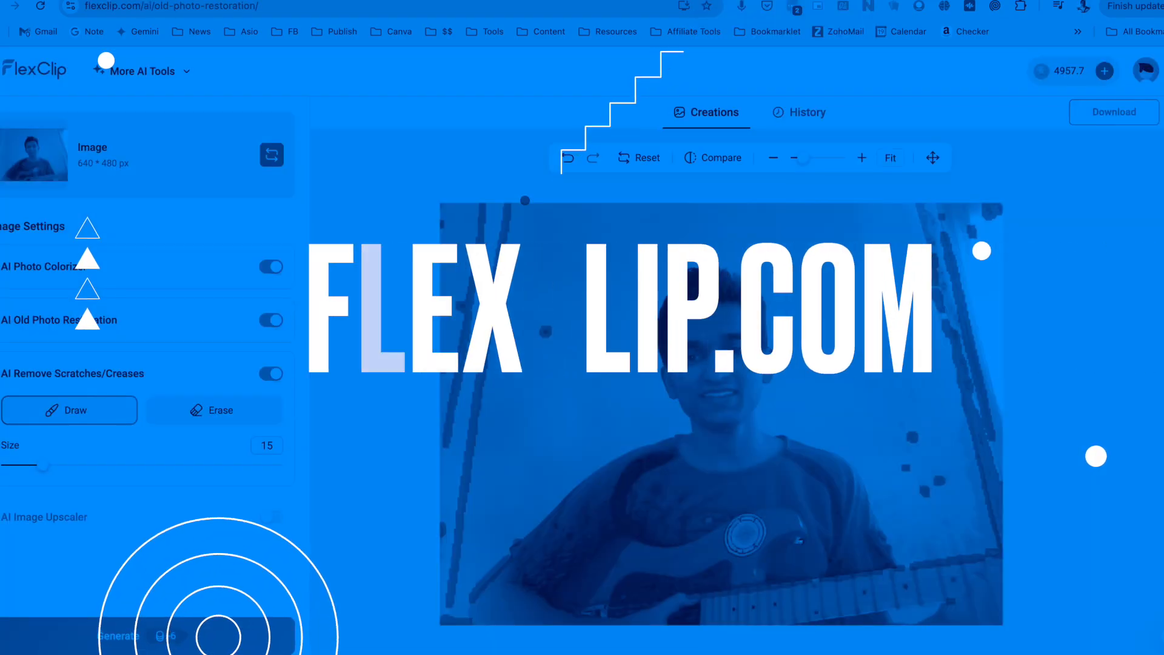
Open the restored photo of the two children from FlexClip's restoration history and compare its before and after versions.
left_click(807, 114)
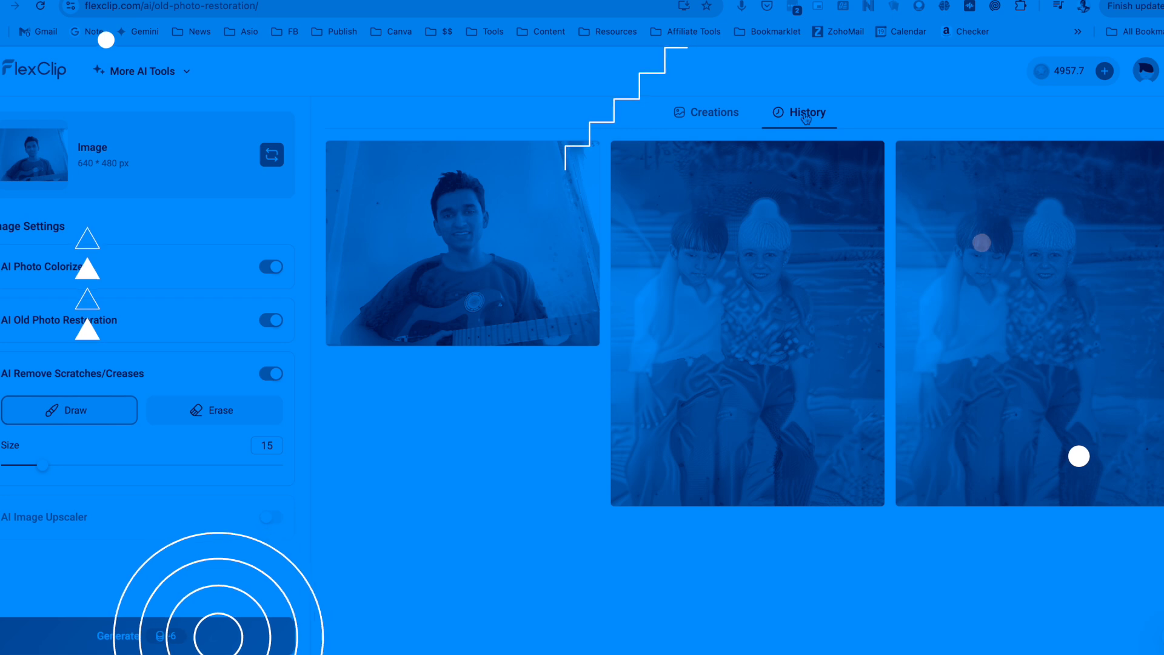
mouse_move(958, 272)
left_click(986, 316)
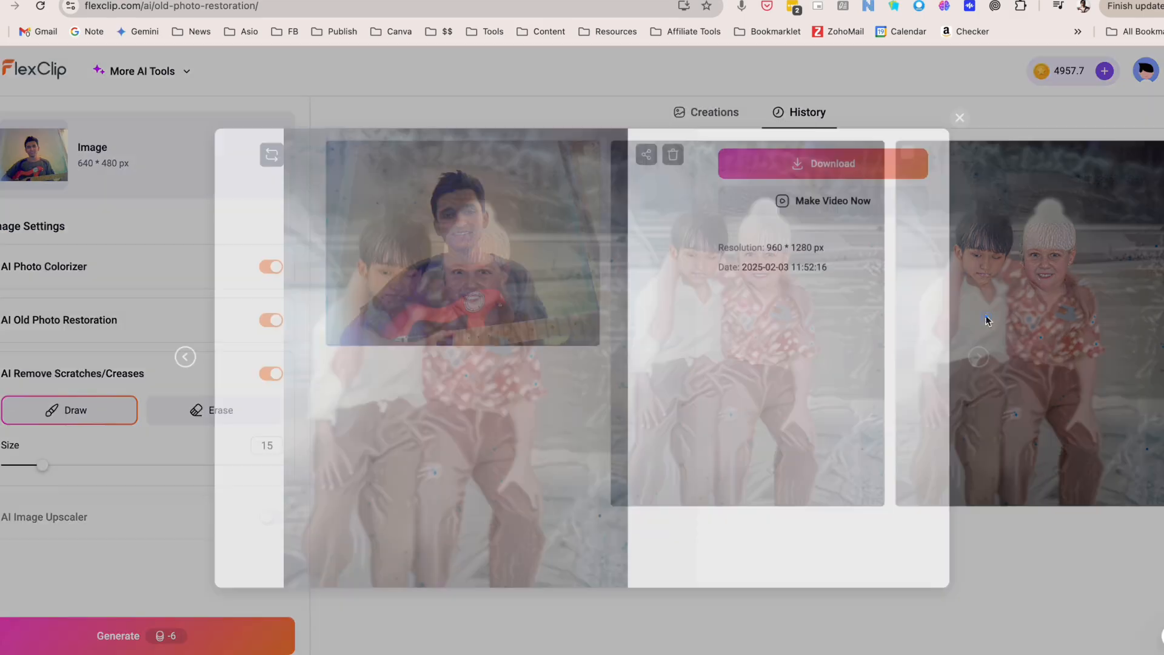
left_click_drag(624, 379, 525, 350)
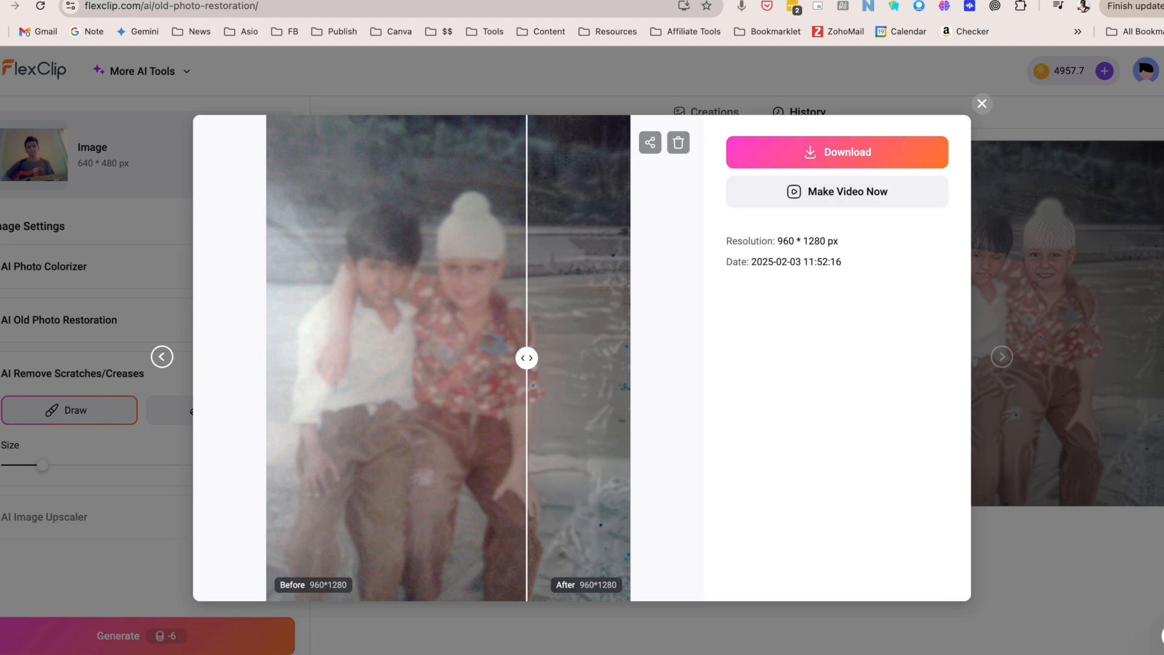
Switch to the GFPGAN demo, try to download the output image out.jpg, and check the recent downloads.
left_click(788, 0)
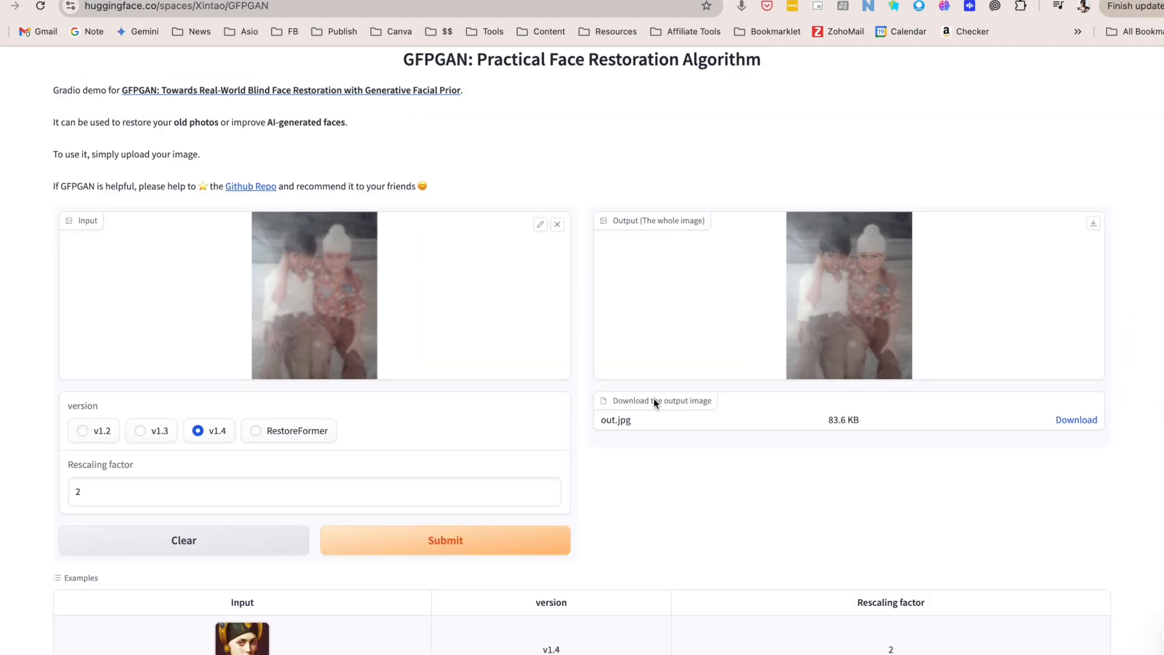
left_click(1078, 420)
left_click(1057, 9)
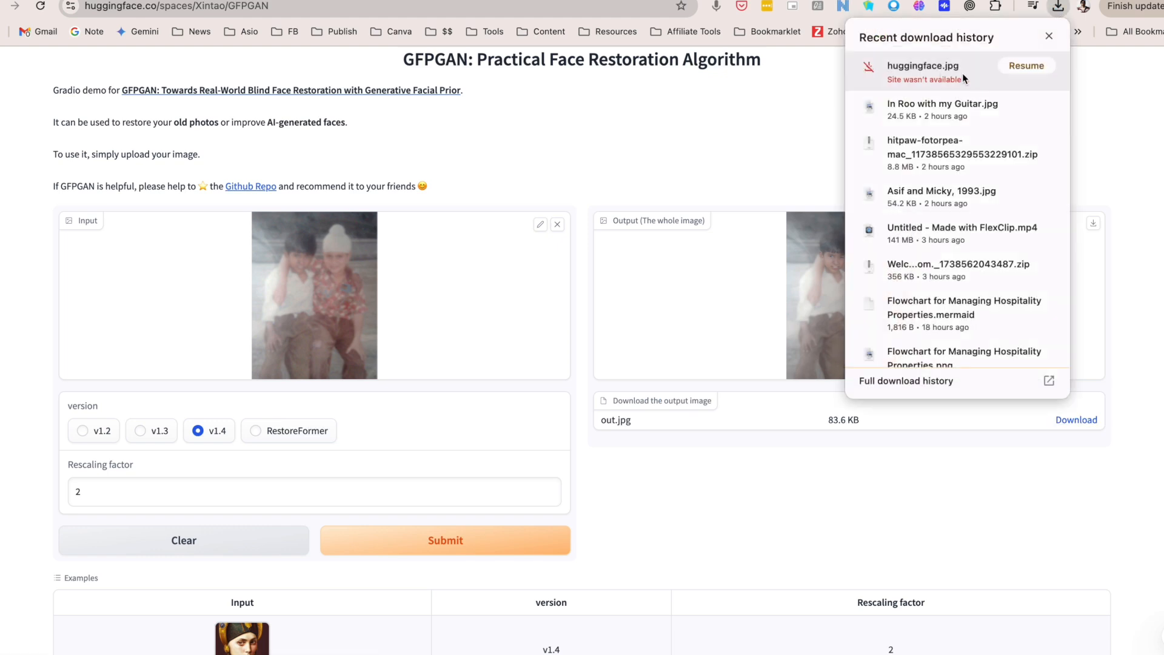
left_click(842, 291)
Examine the children's faces up close in the GFPGAN input and output photos to compare the restoration quality.
scroll(857, 300, "up", 5)
scroll(857, 300, "up", 3)
scroll(858, 300, "down", 2)
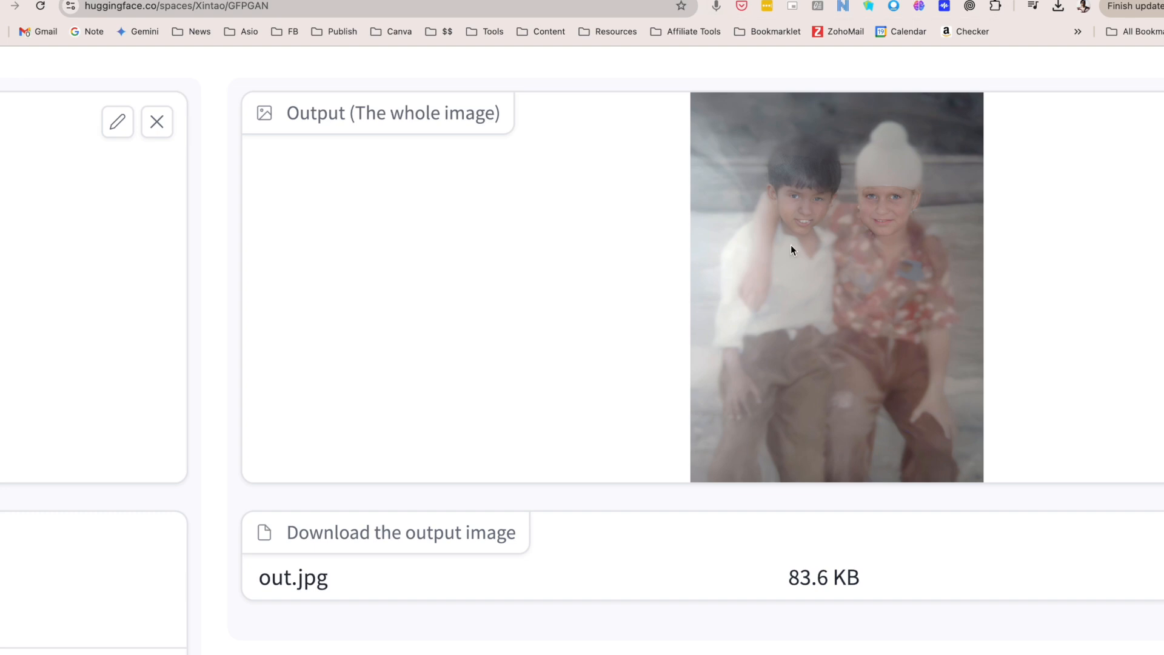
scroll(791, 245, "left", 2)
scroll(788, 245, "right", 5)
scroll(784, 246, "down", 3)
scroll(680, 224, "up", 3)
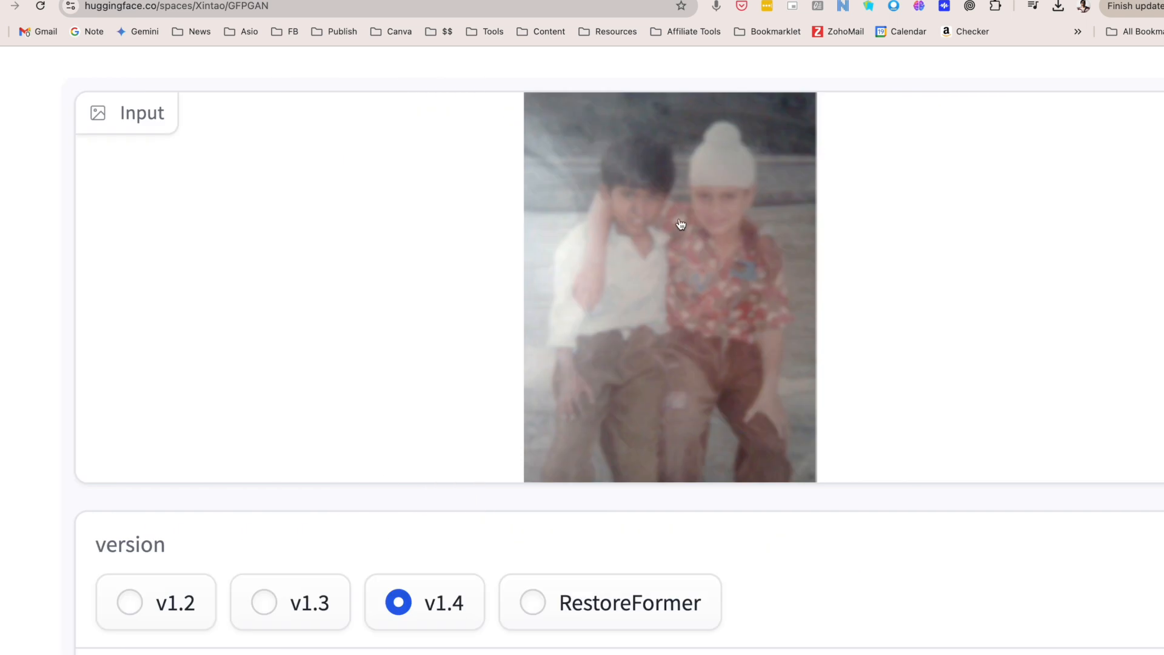
scroll(680, 225, "right", 8)
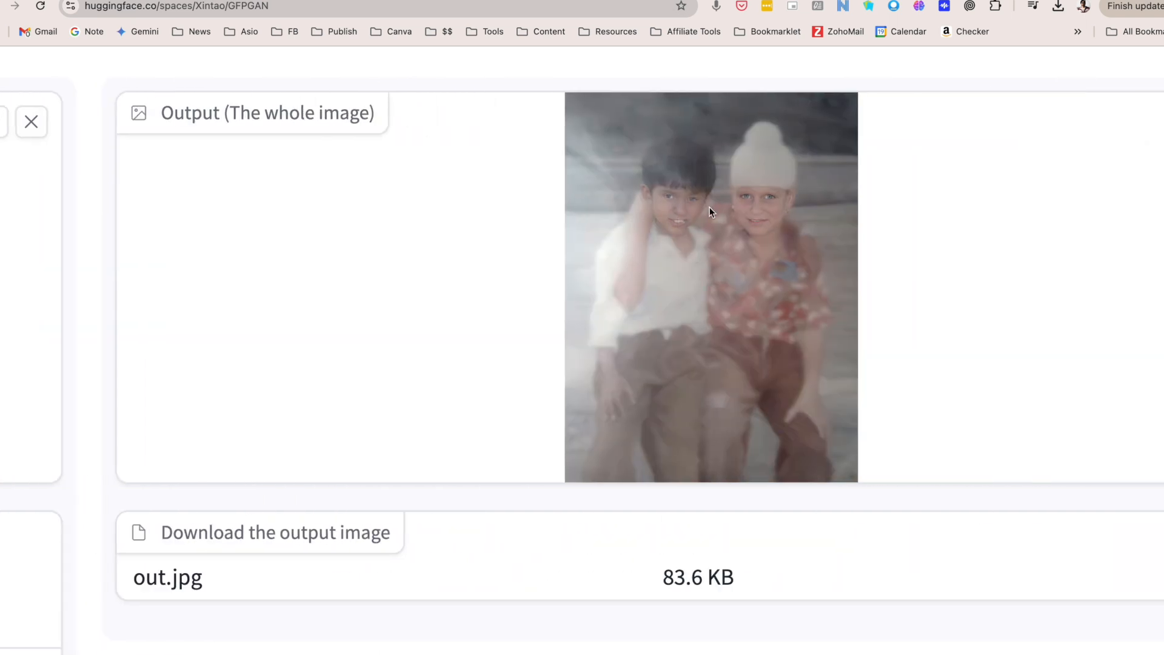
scroll(697, 226, "down", 3)
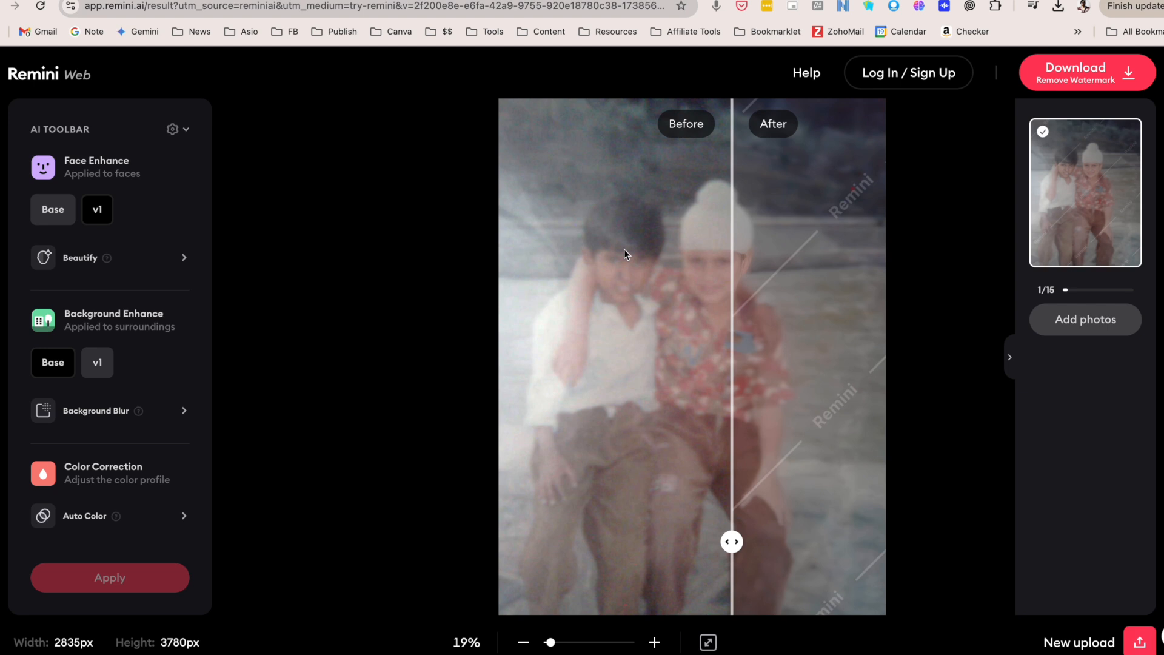
Compare the original and Remini-enhanced versions of the children's photo by sweeping the before/after divider across both faces.
left_click_drag(722, 541, 663, 538)
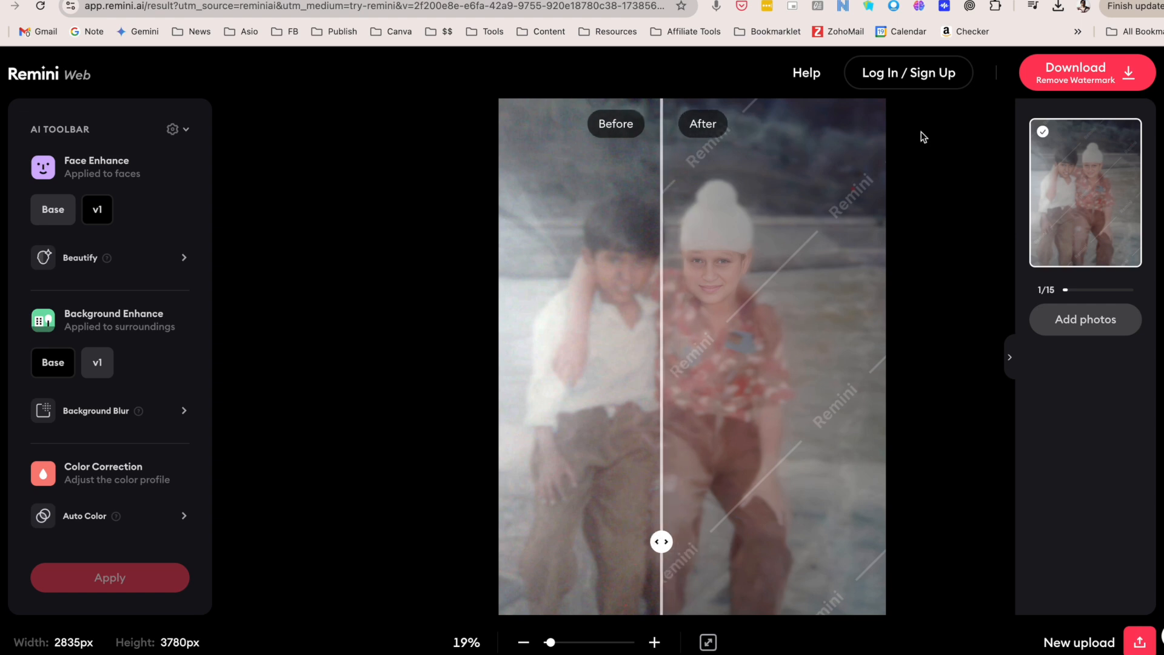
left_click_drag(661, 542, 809, 503)
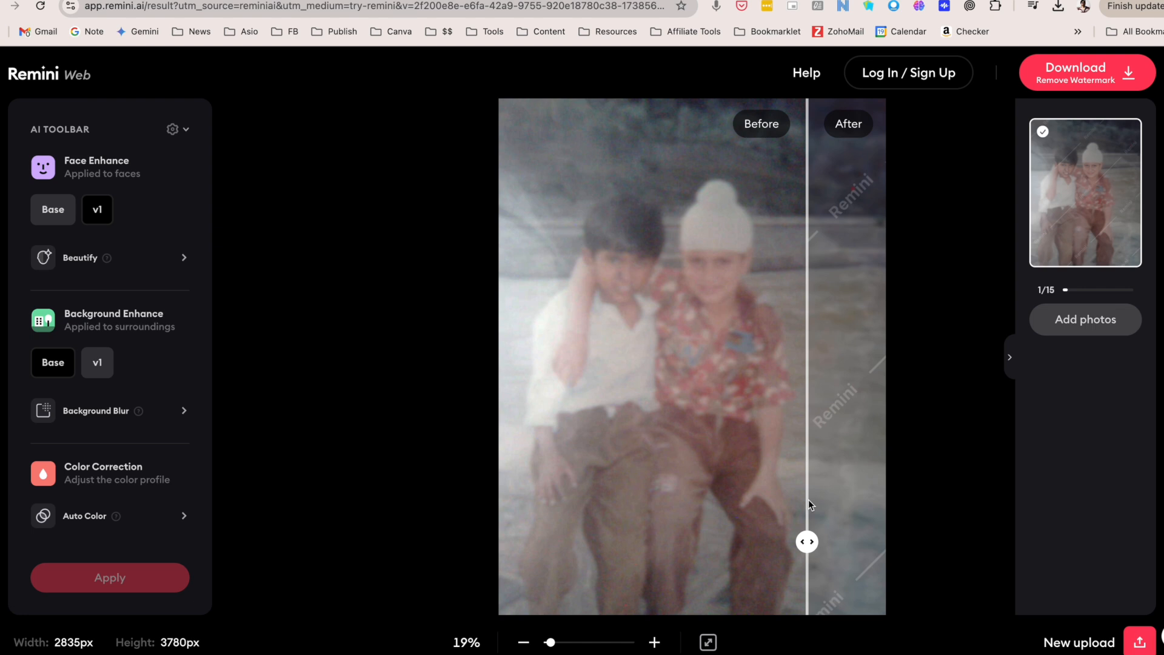
left_click_drag(809, 499, 666, 523)
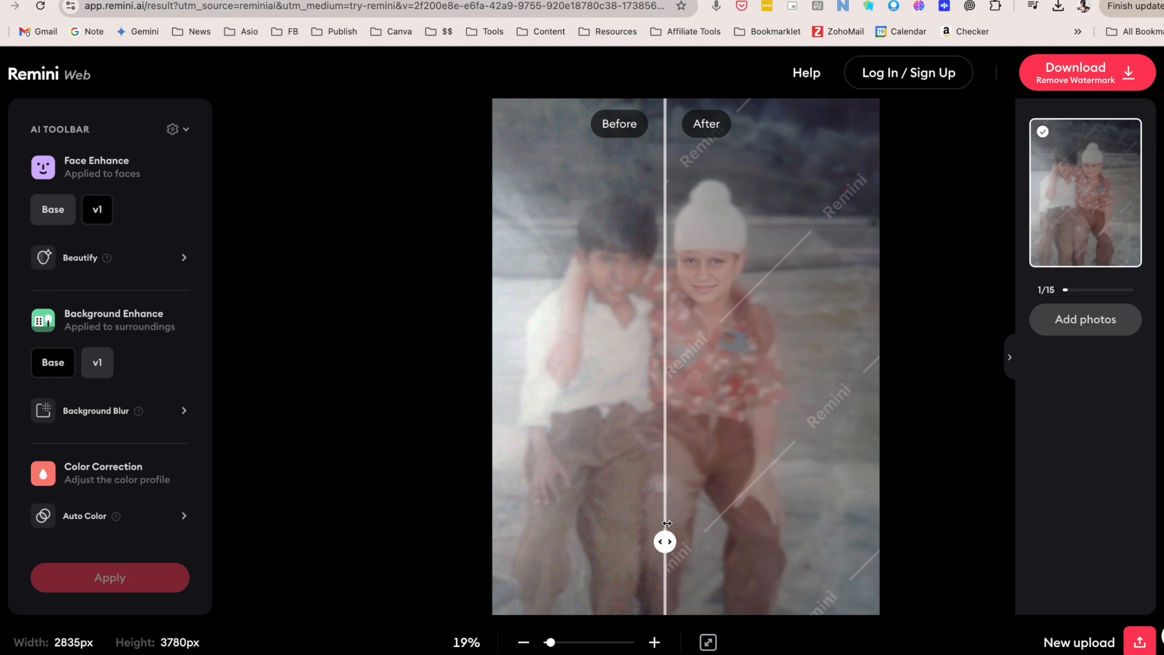
left_click_drag(667, 523, 557, 492)
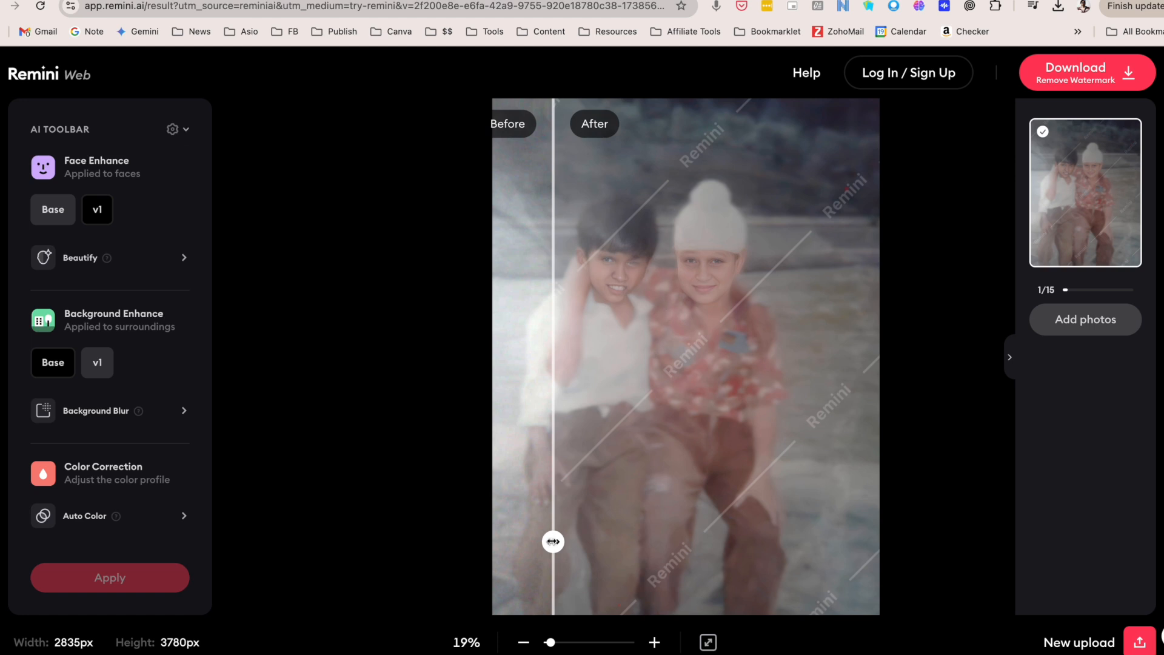
left_click_drag(553, 542, 551, 501)
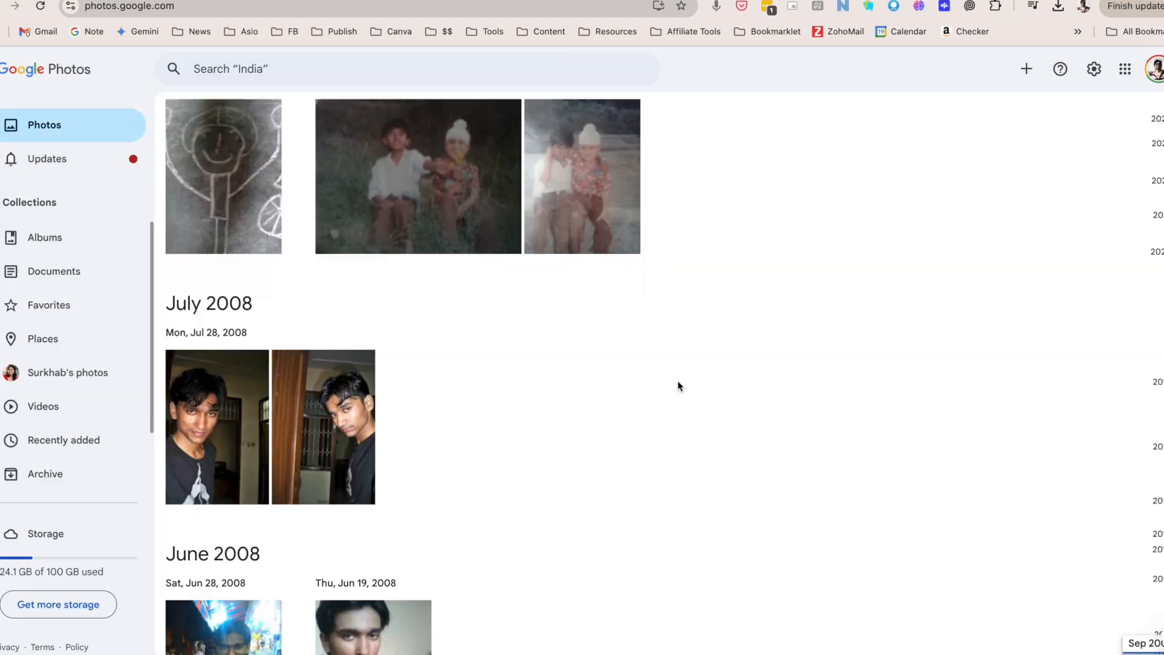
Find the old photo of the man in a black blazer with a guitar in Google Photos and download it.
scroll(679, 384, "down", 8)
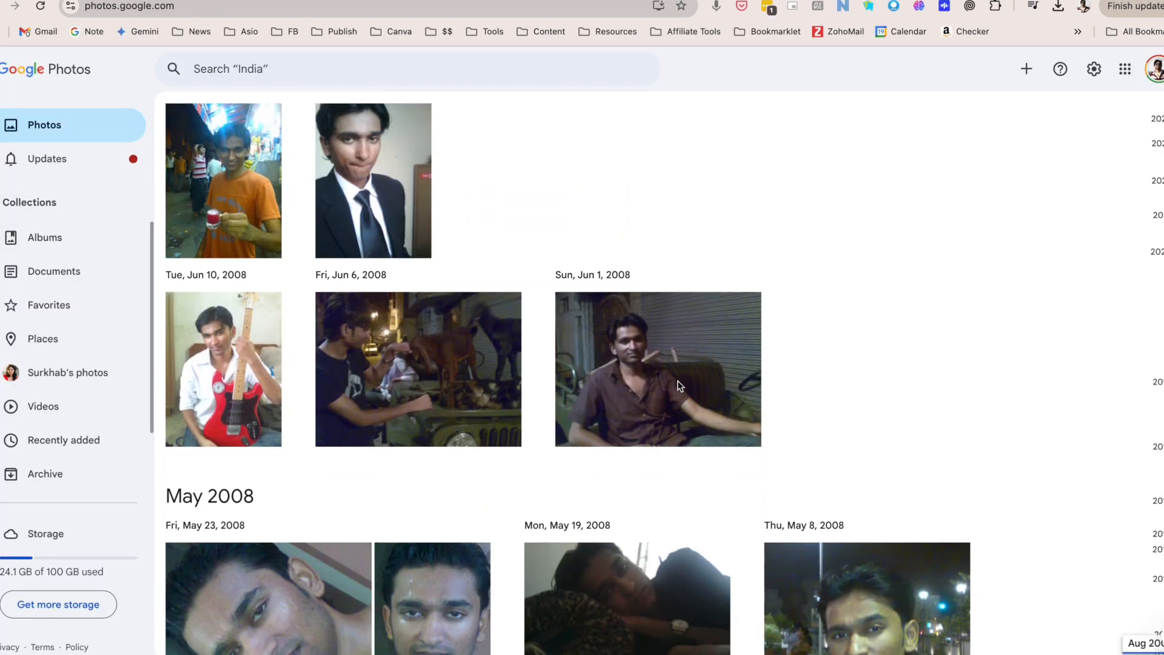
left_click(545, 330)
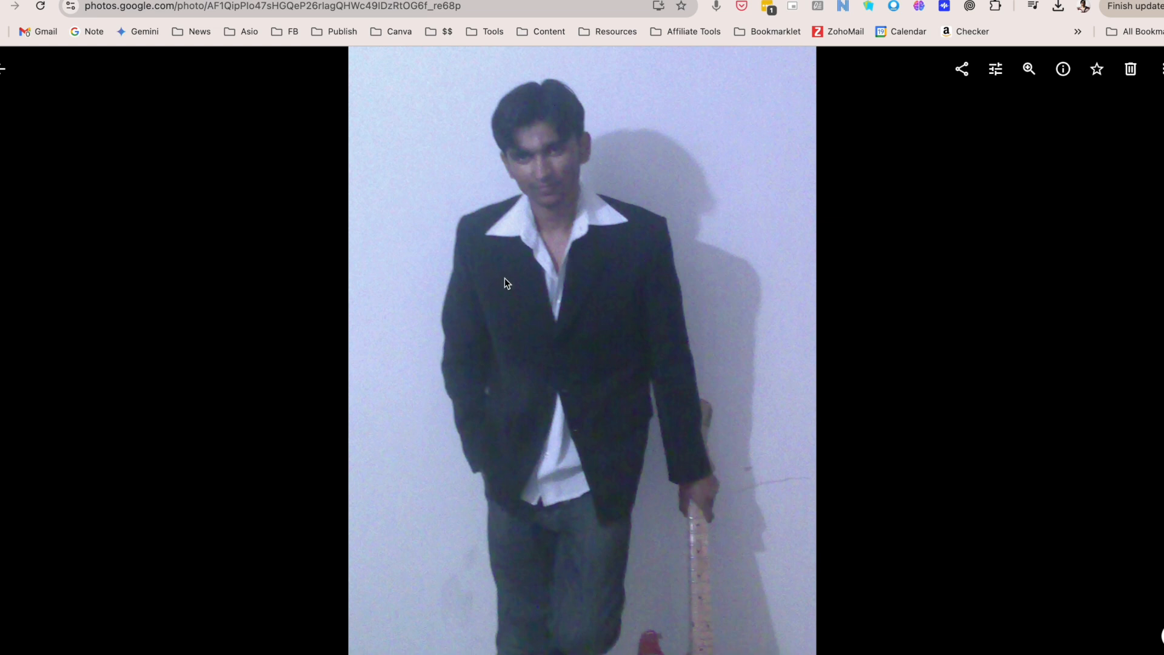
left_click(1161, 69)
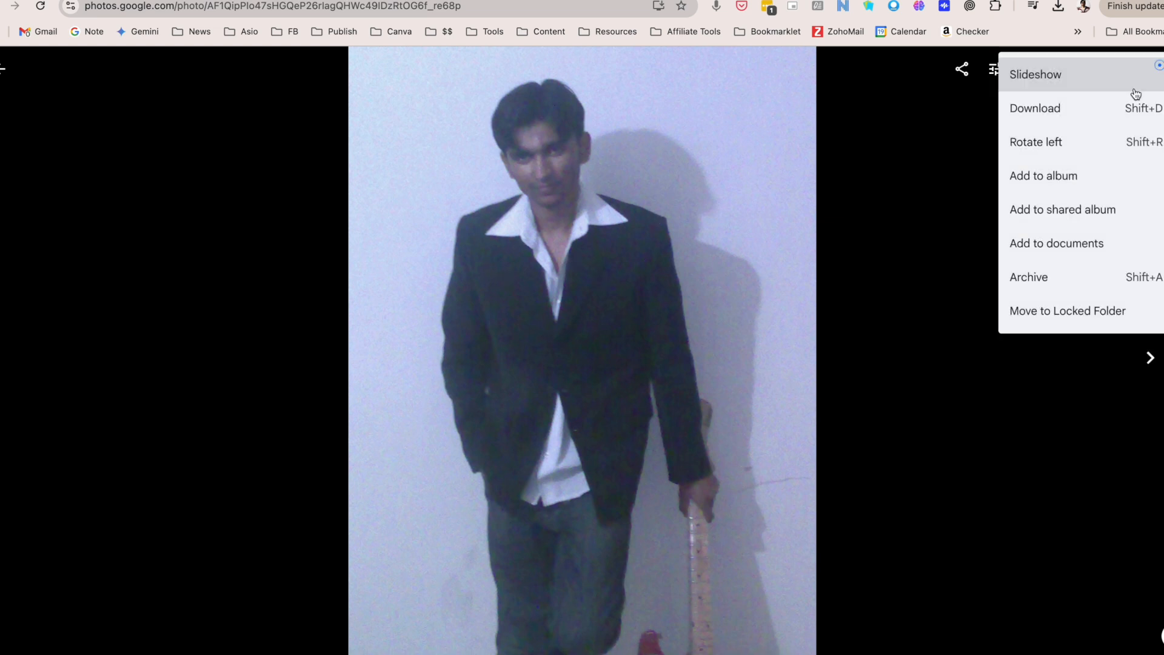
left_click(1118, 109)
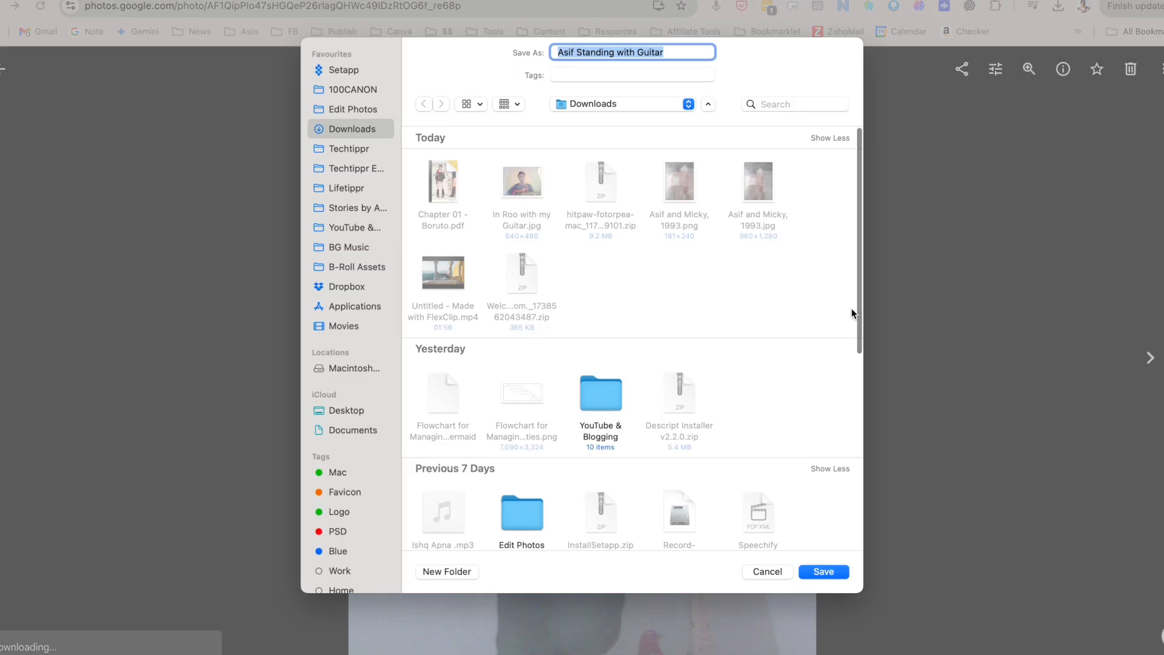
left_click(824, 572)
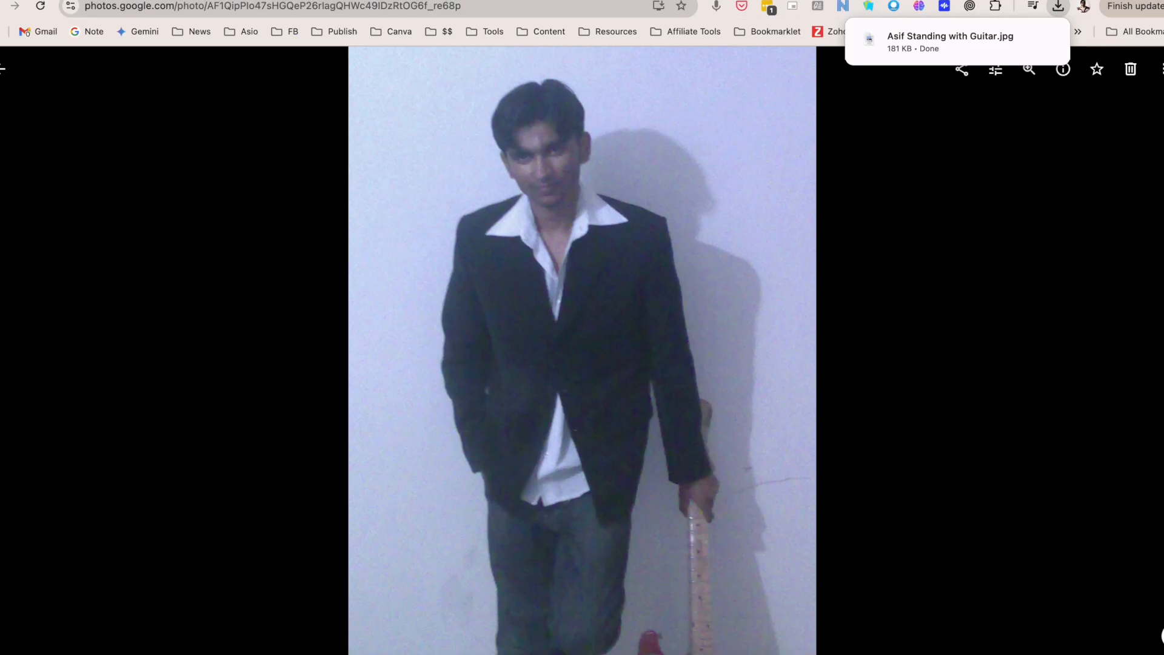
In FlexClip's AI Old Photo Restoration, upload the downloaded guitar photo and generate a restoration with the AI Image Upscaler enabled.
left_click(522, 0)
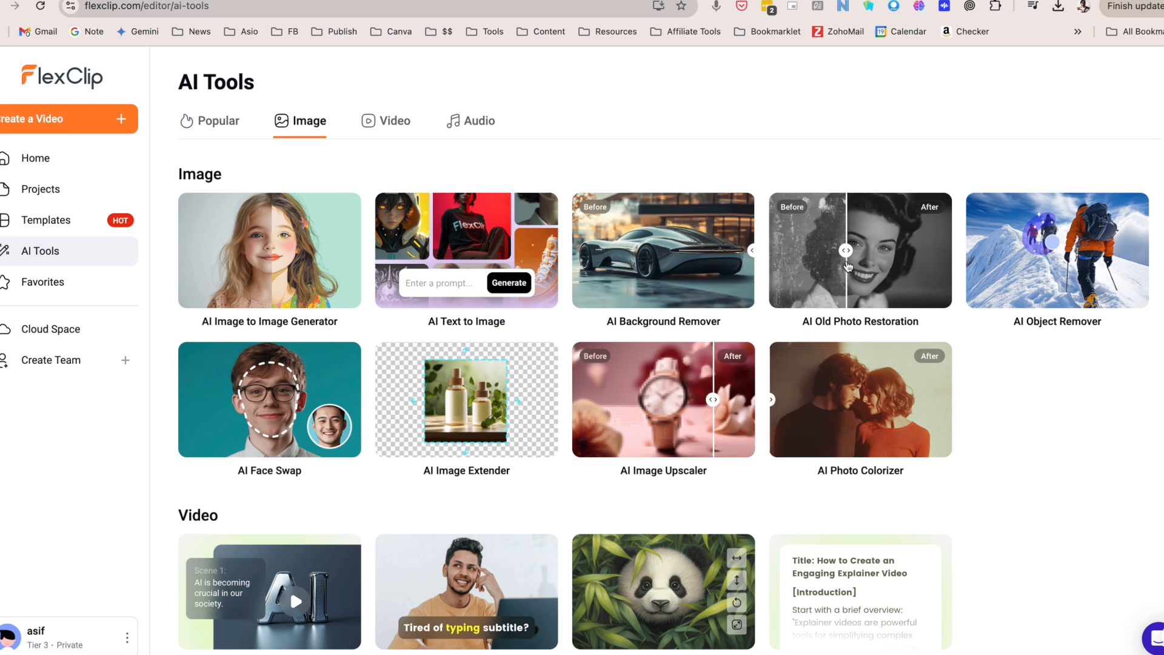
left_click(846, 266)
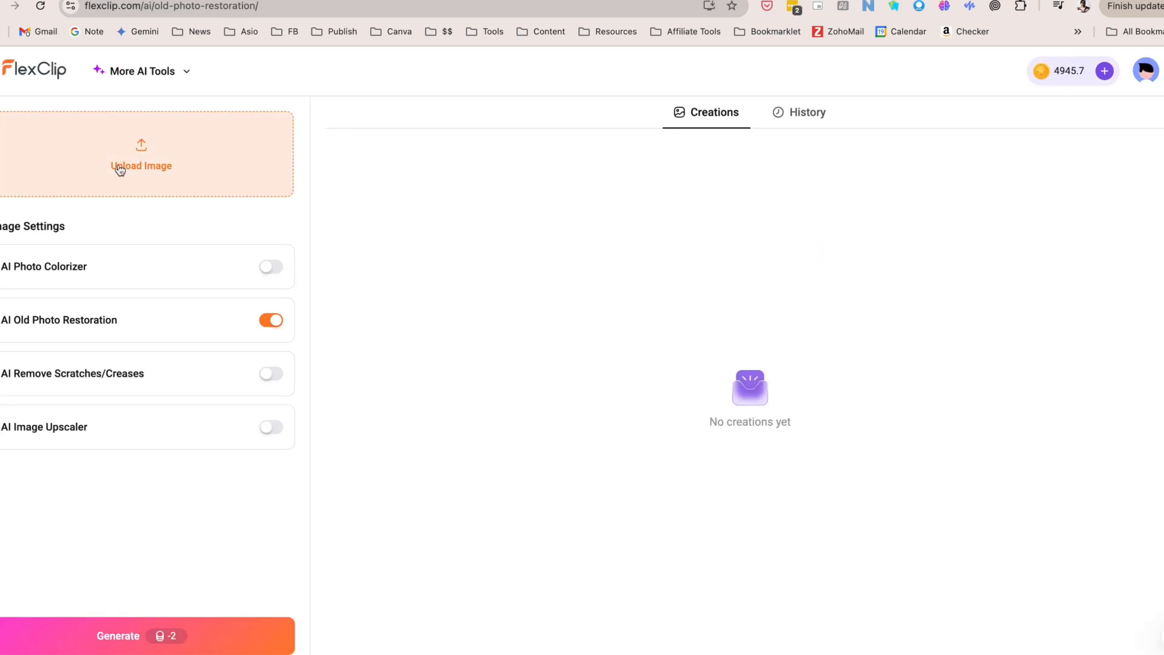
left_click(120, 168)
left_click(303, 194)
double_click(405, 200)
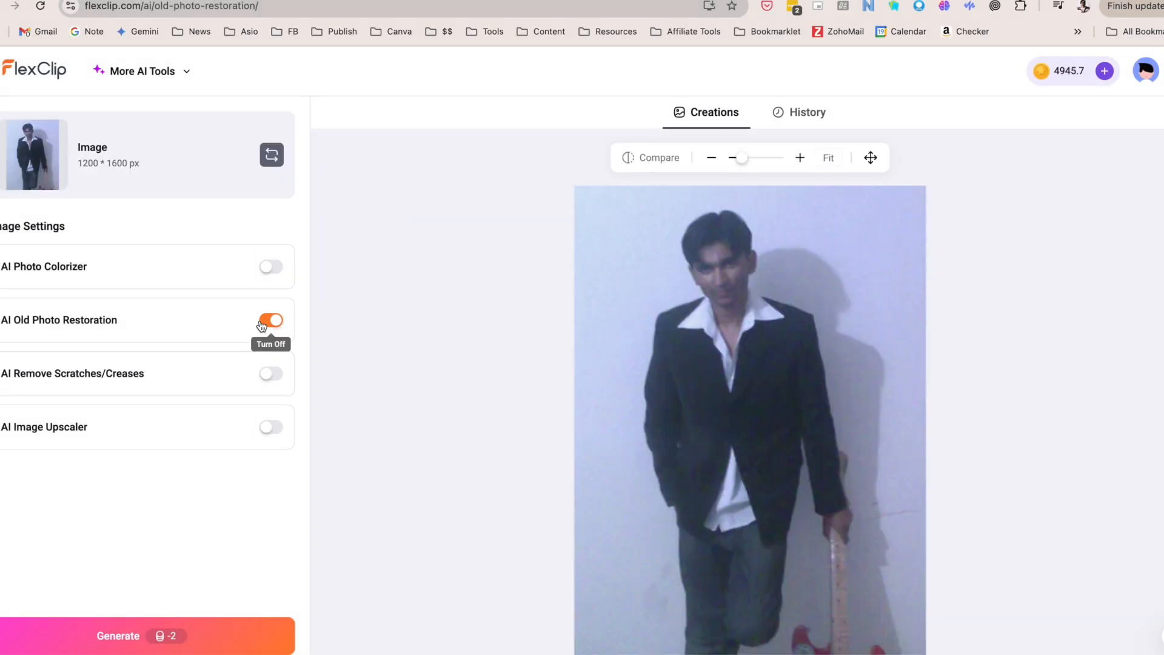
left_click(267, 429)
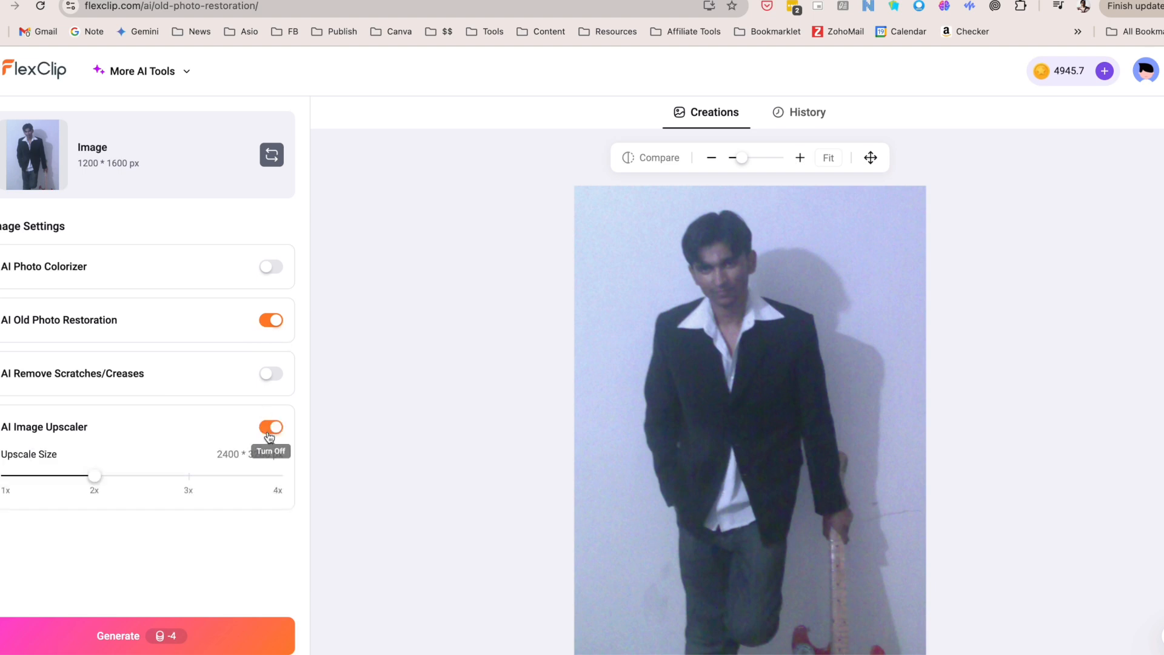
left_click(181, 635)
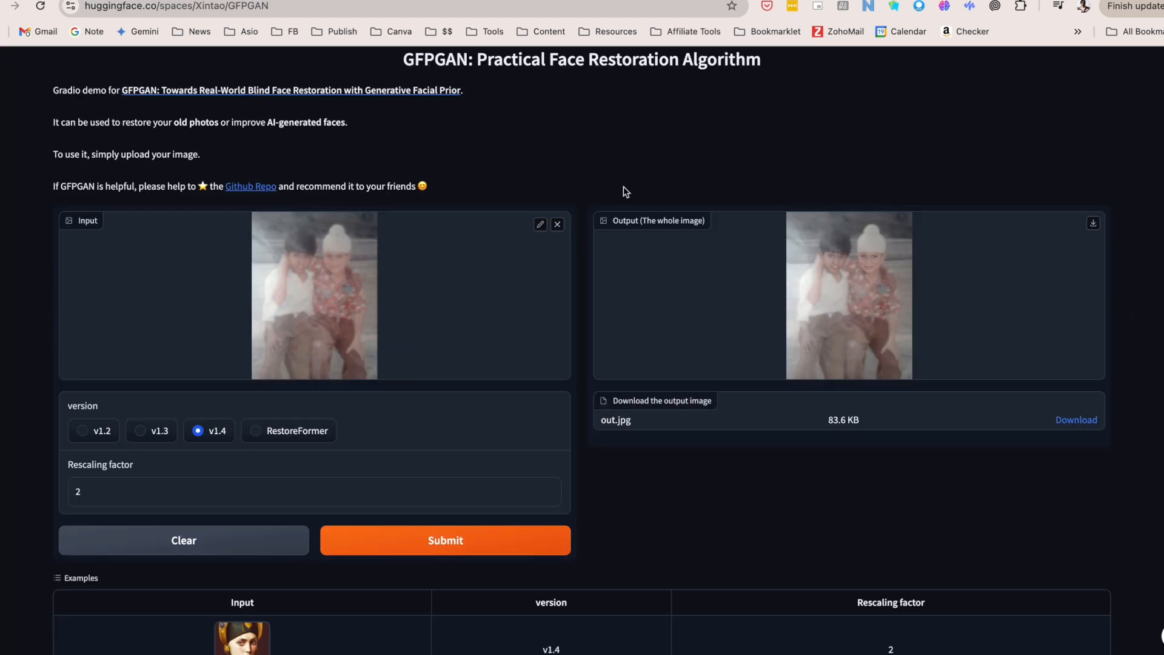
Replace the previous image in the GFPGAN demo with the standing guitar photo and submit it using version v1.4.
scroll(238, 455, "down", 1)
left_click(237, 483)
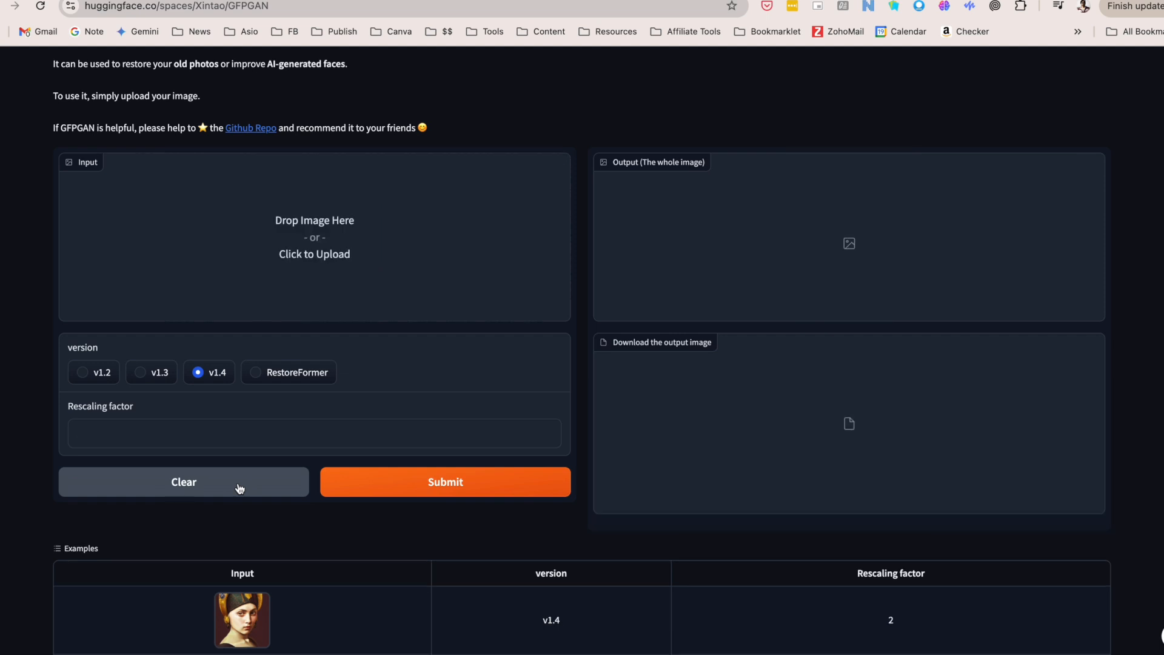
left_click(321, 226)
double_click(399, 205)
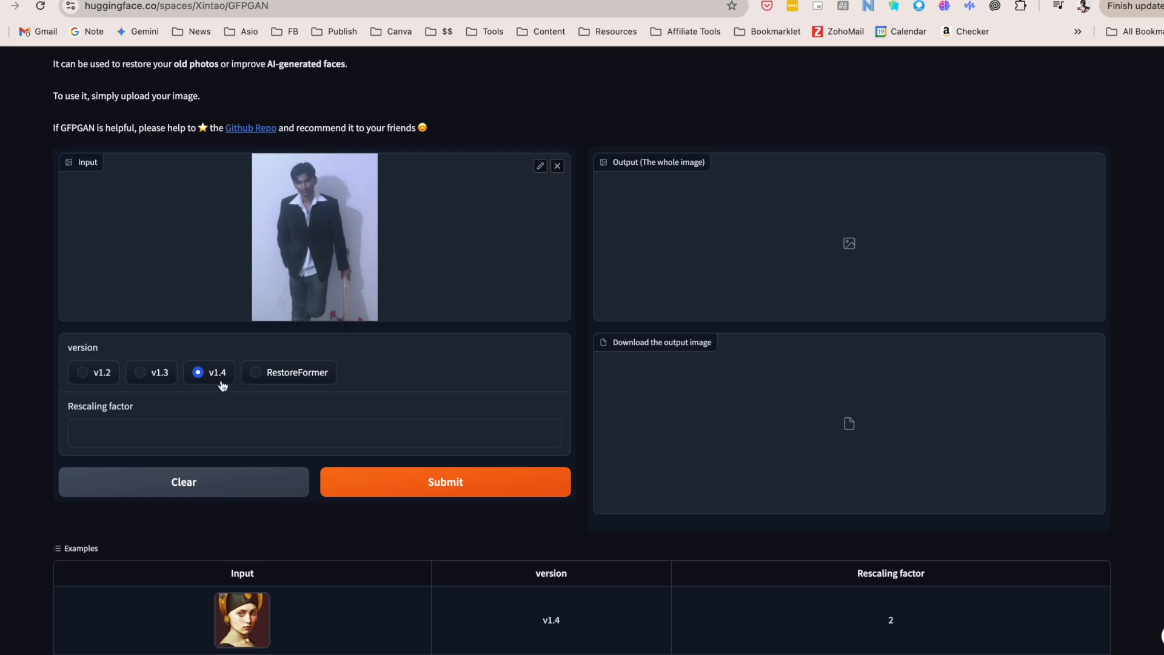
left_click(424, 482)
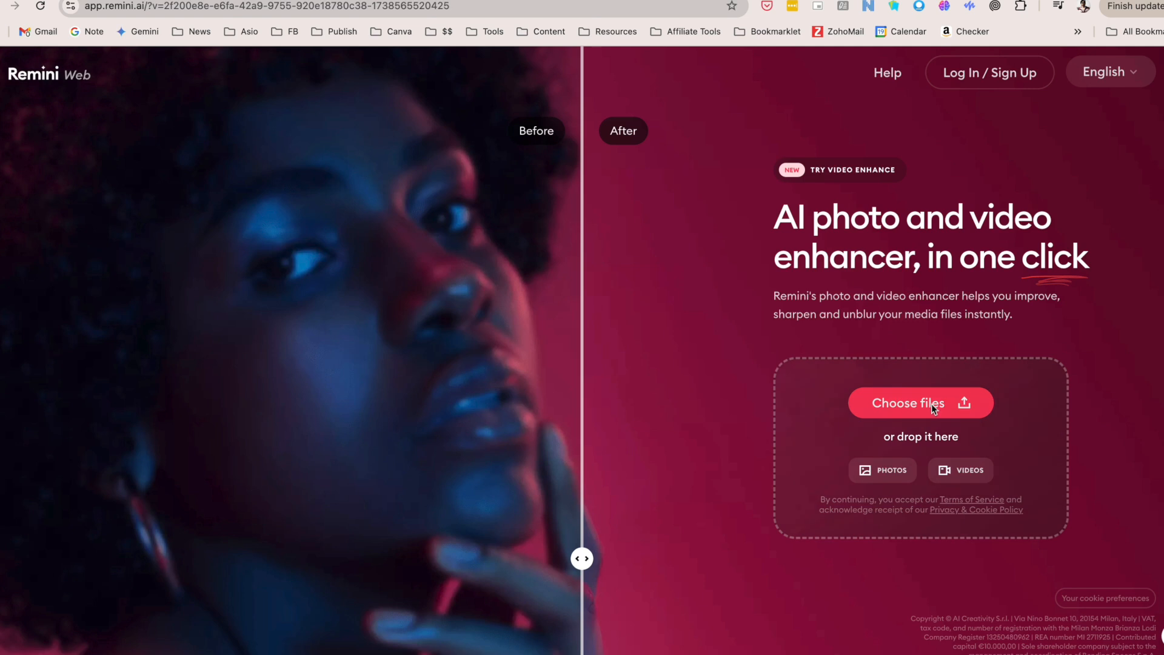
Upload the standing guitar photo to Remini and compare its before and after versions with the divider.
left_click(932, 404)
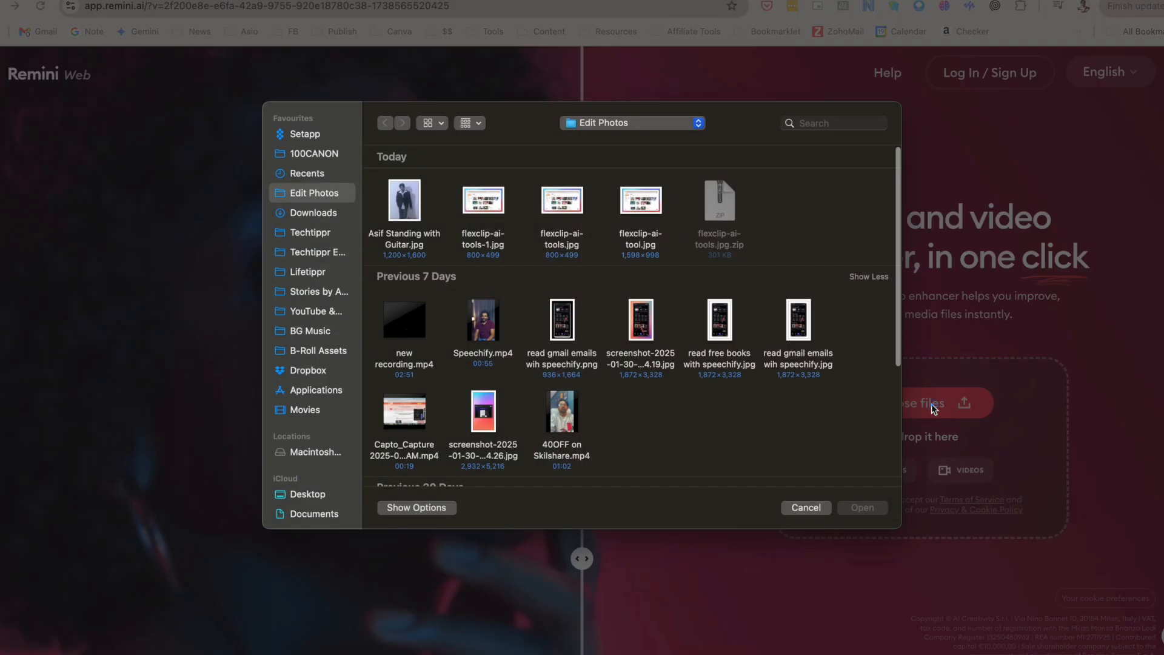
double_click(401, 208)
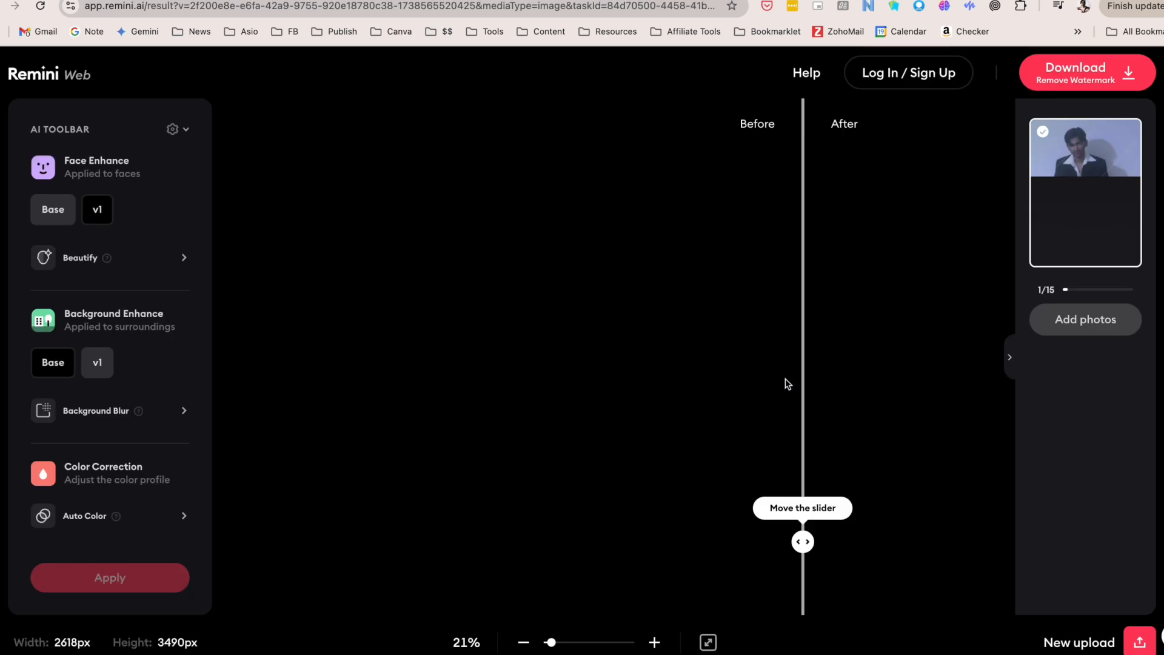
left_click_drag(785, 379, 913, 482)
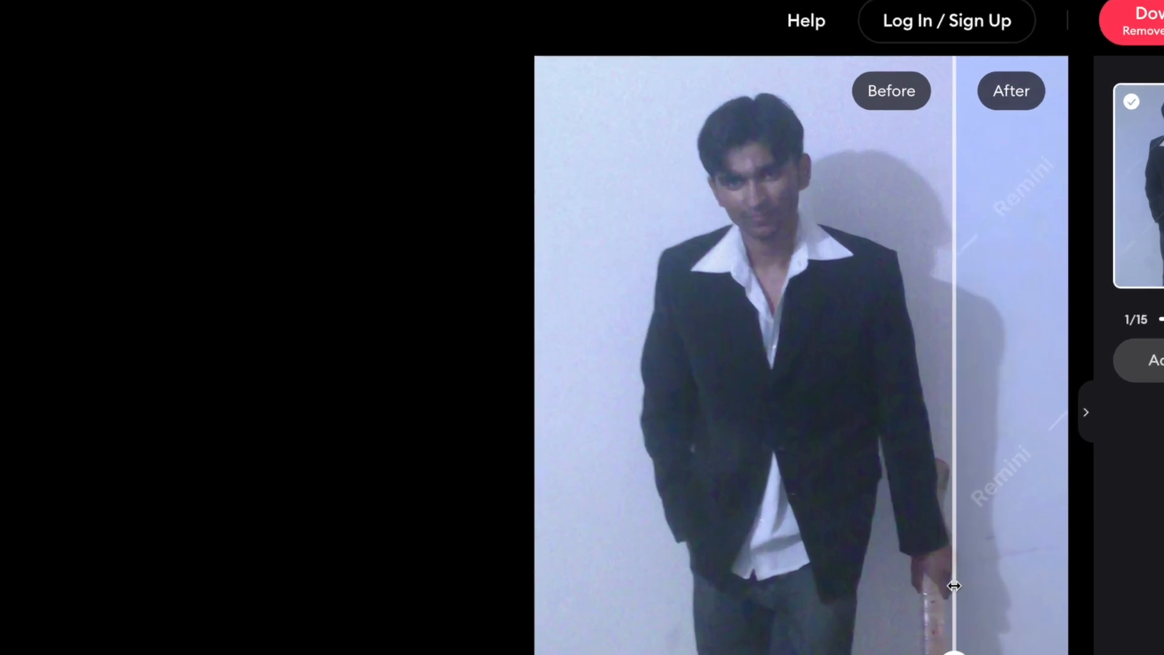
left_click_drag(954, 586, 645, 550)
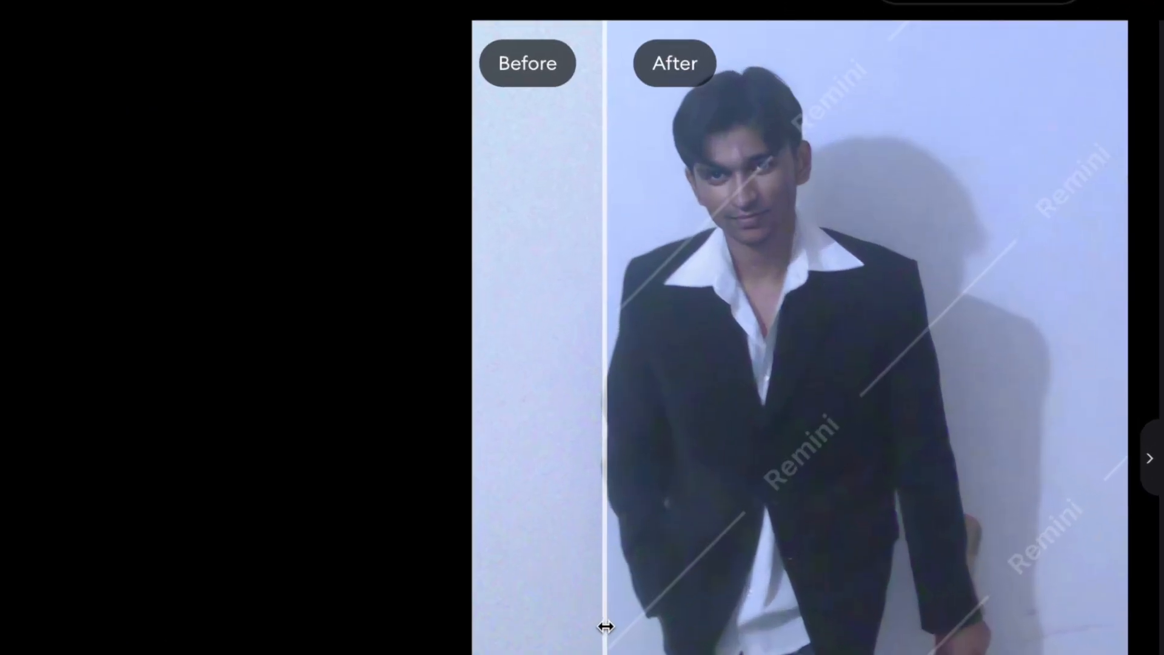
left_click_drag(599, 641, 545, 613)
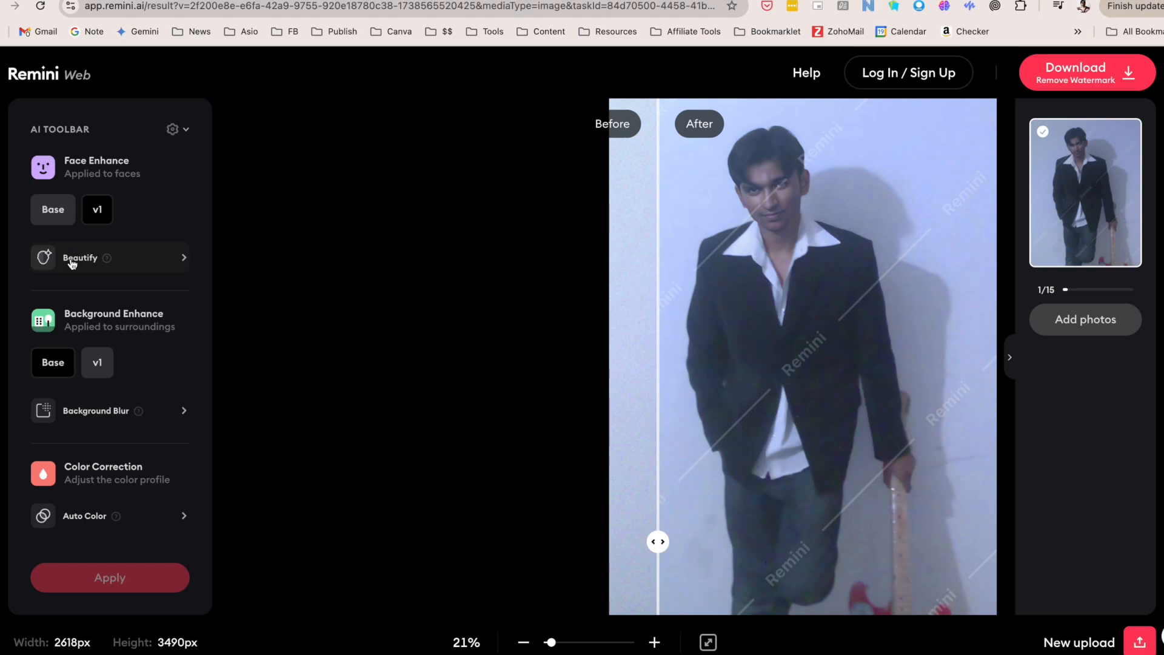
Apply the Movie style of the Beautify face enhancement to the guitar photo.
left_click(72, 263)
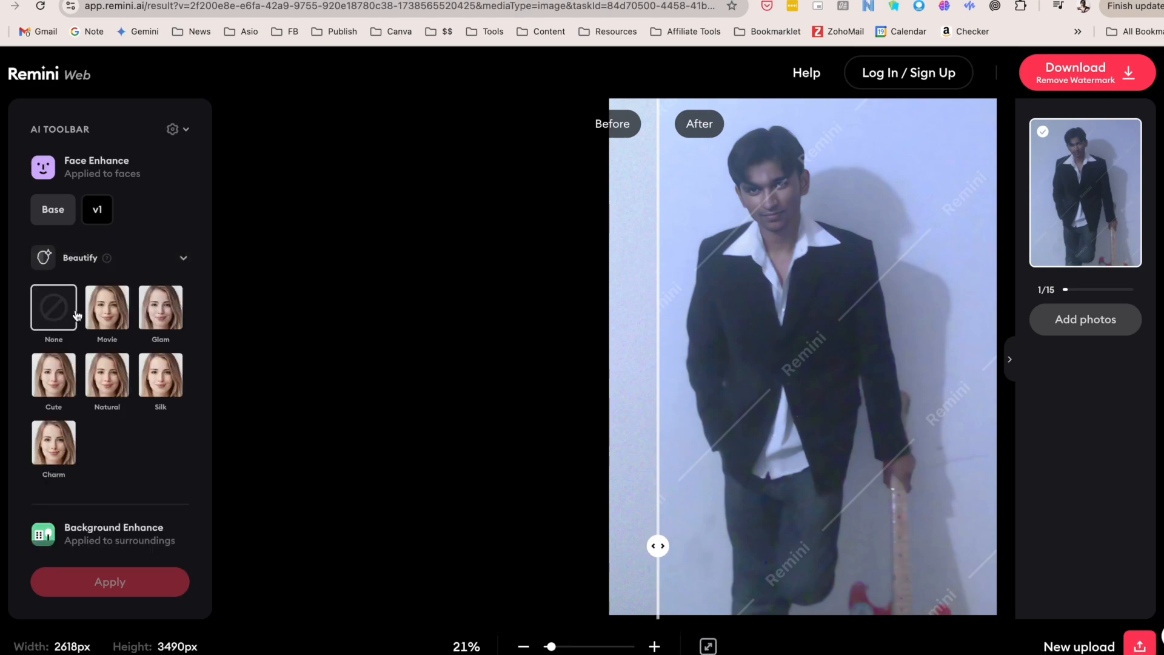
left_click(94, 315)
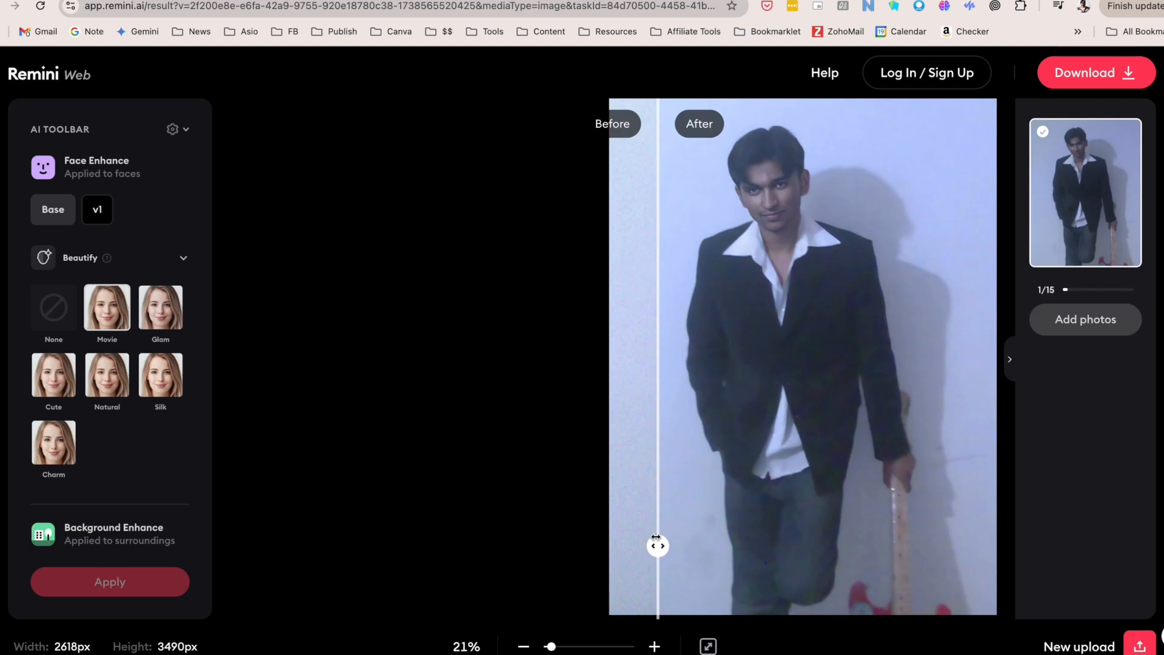
Apply the Silk style of the Beautify face enhancement and the Golden Auto Color correction to the guitar photo.
left_click(160, 375)
left_click(113, 582)
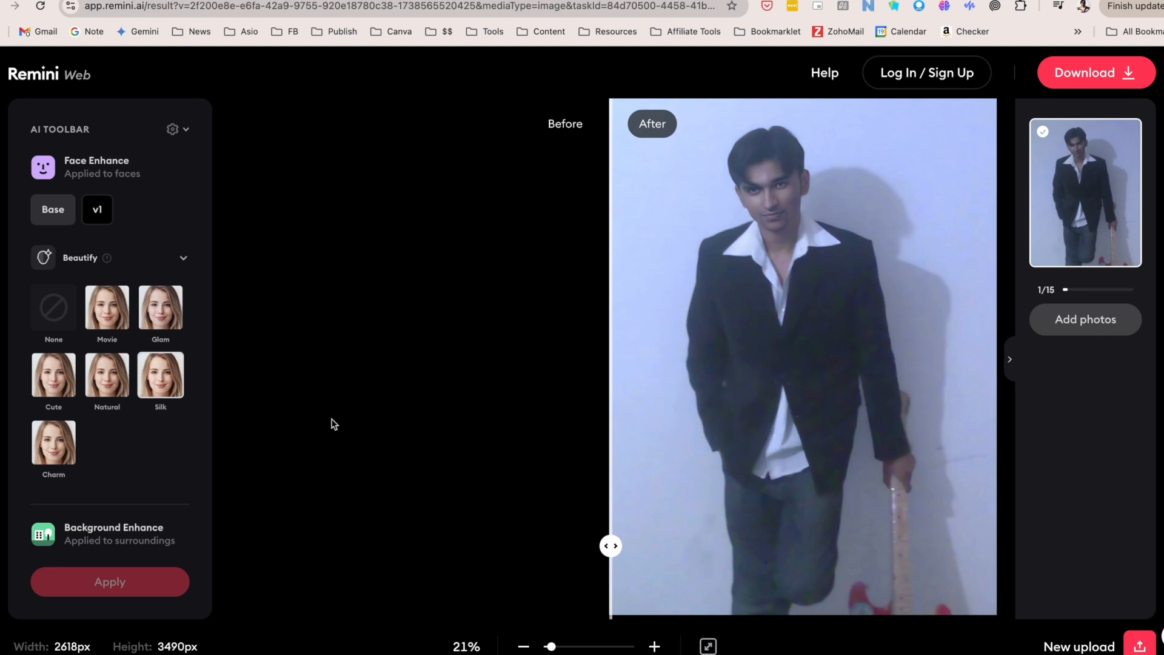
scroll(97, 495, "down", 3)
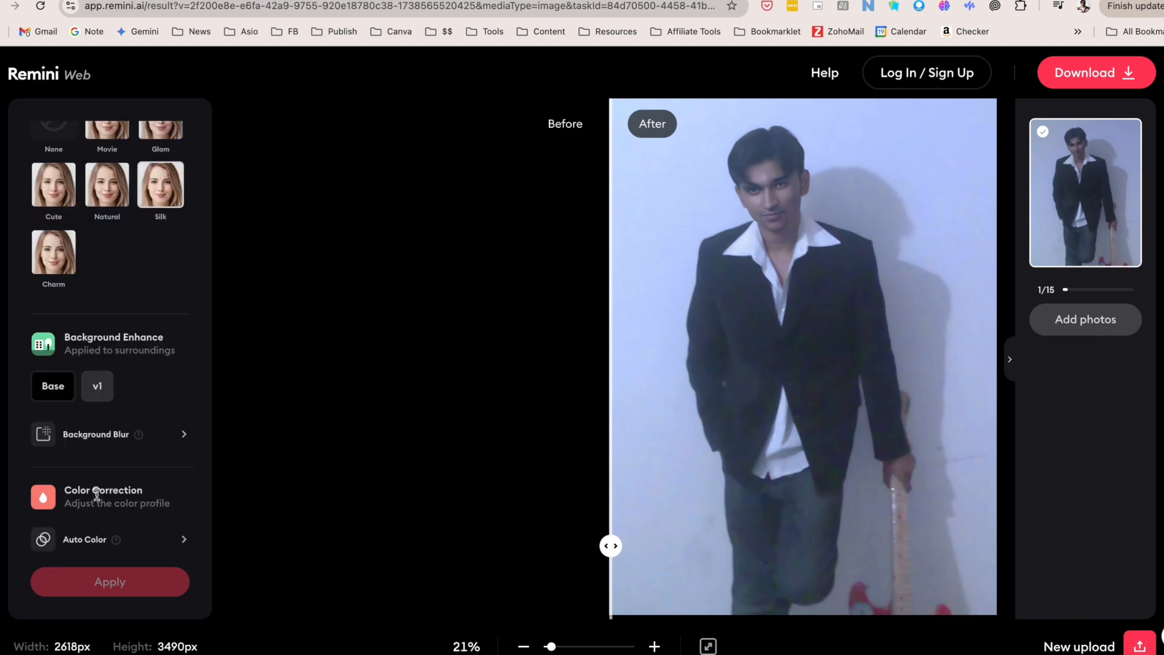
left_click(99, 538)
left_click(107, 582)
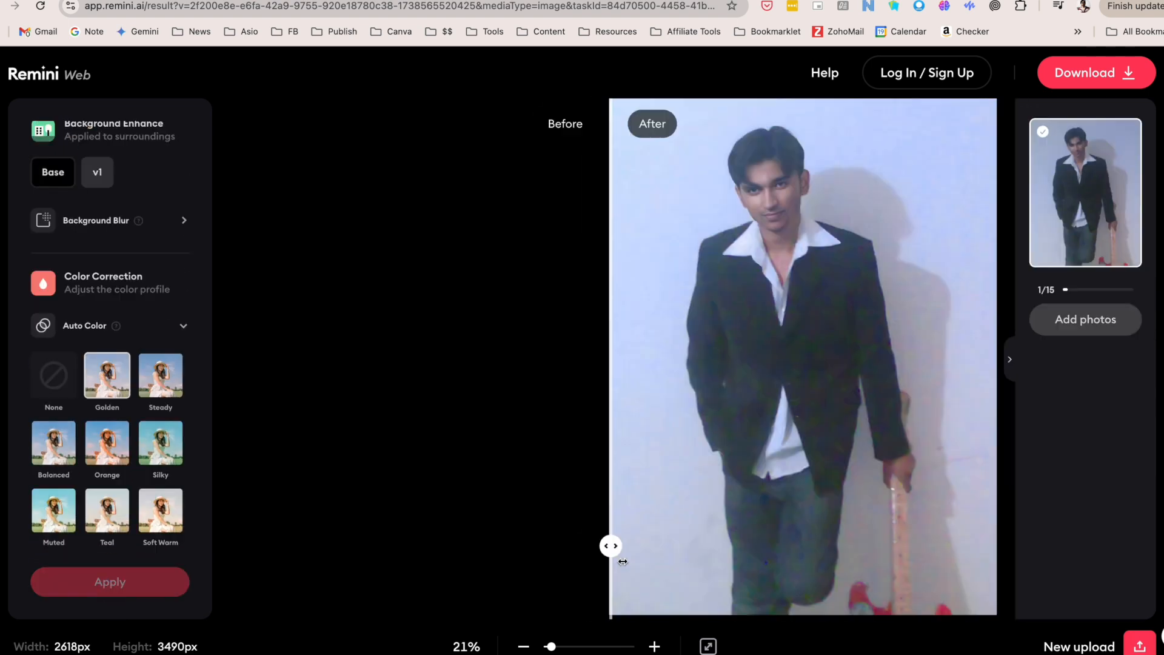
Compare the enhanced guitar photo with the original using the divider and download the result as JPG 90%.
left_click_drag(611, 544, 772, 490)
scroll(771, 490, "down", 3)
left_click(1074, 73)
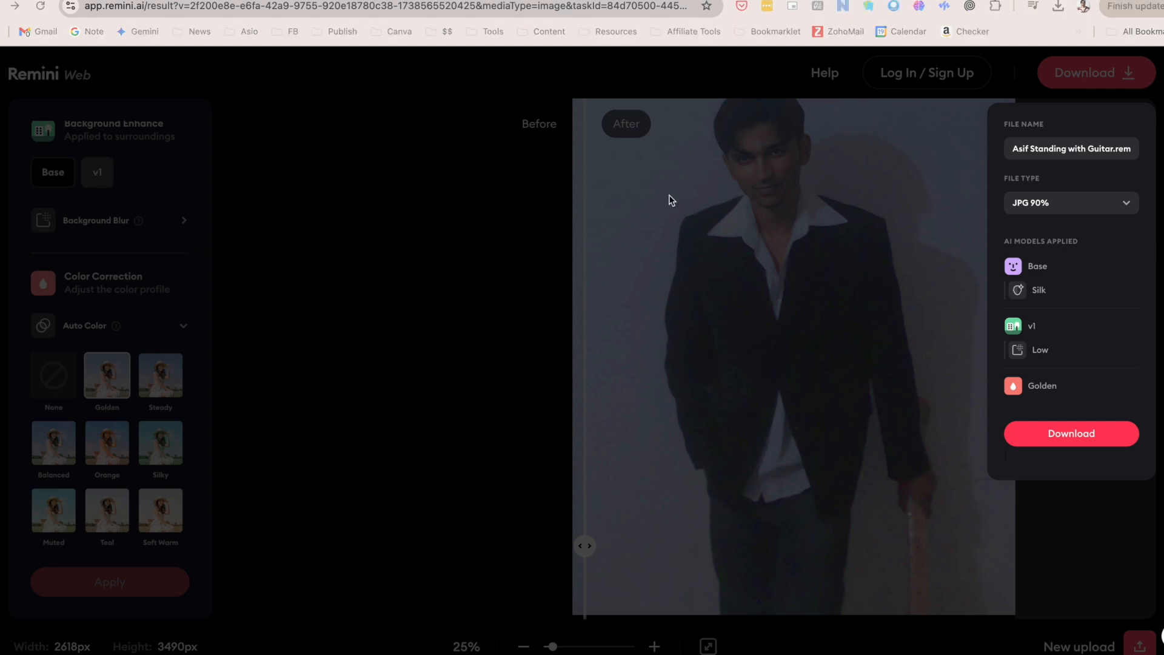
left_click(861, 86)
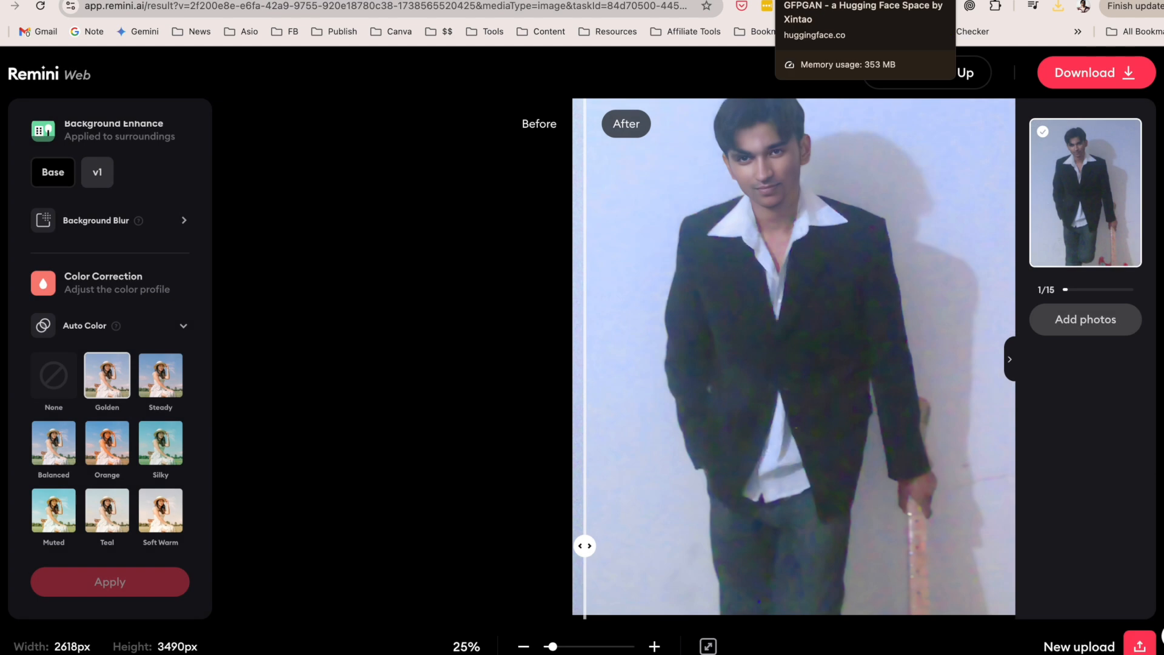
Review the guitar photo's results in the GFPGAN demo and in FlexClip's AI Old Photo Restoration.
left_click(806, 1)
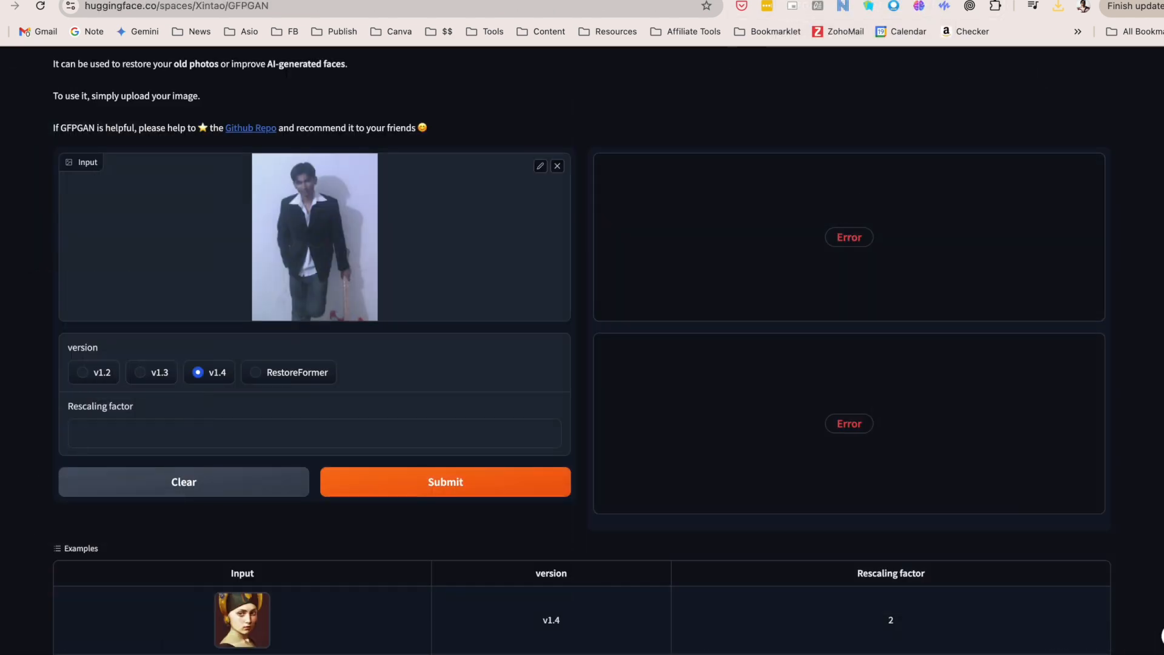
left_click(764, 0)
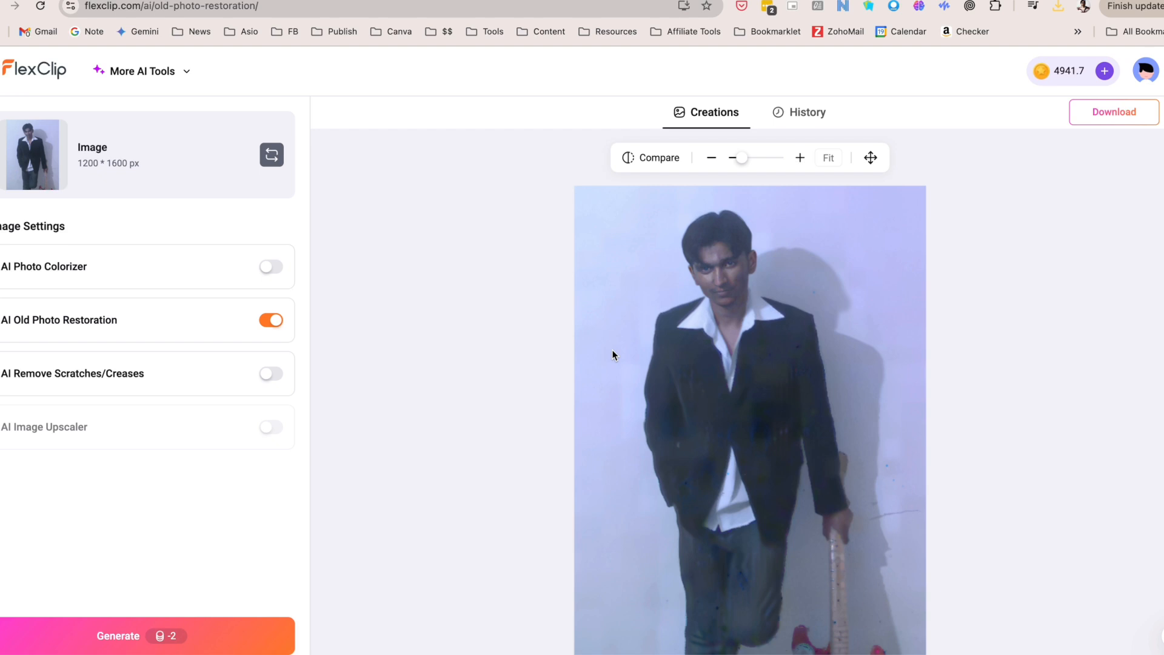
scroll(613, 352, "up", 2)
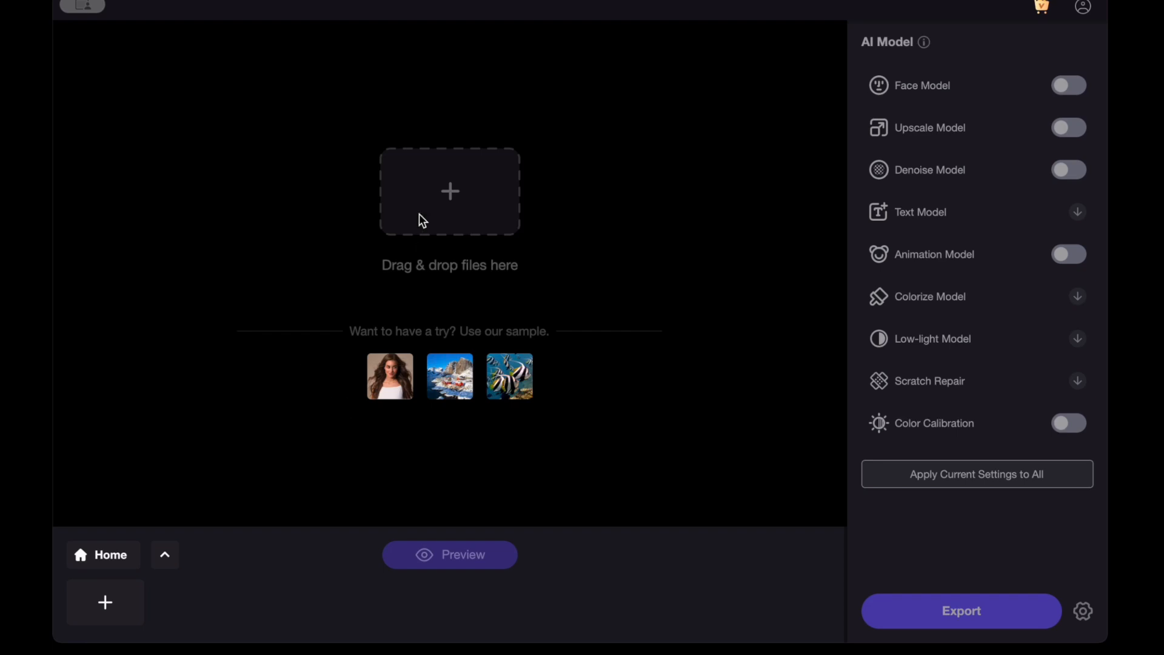
Switch to the desktop AI photo enhancer, load the guitar photo from the Edit Photos folder and enable the Denoise Model.
left_click(432, 202)
left_click(225, 109)
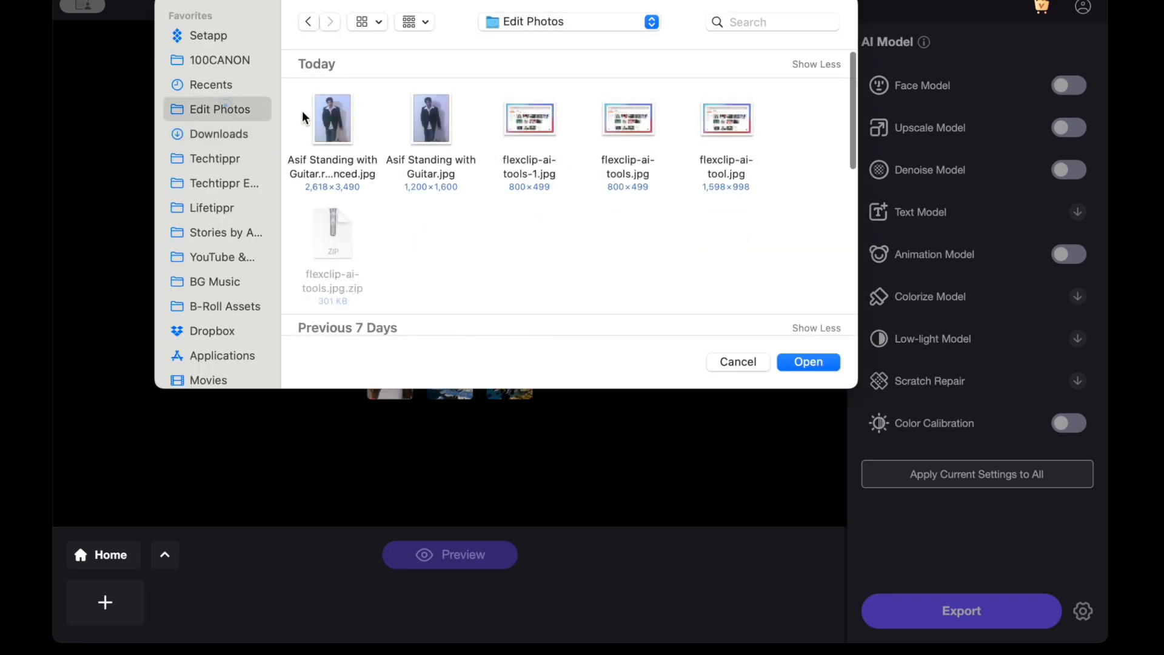
double_click(321, 119)
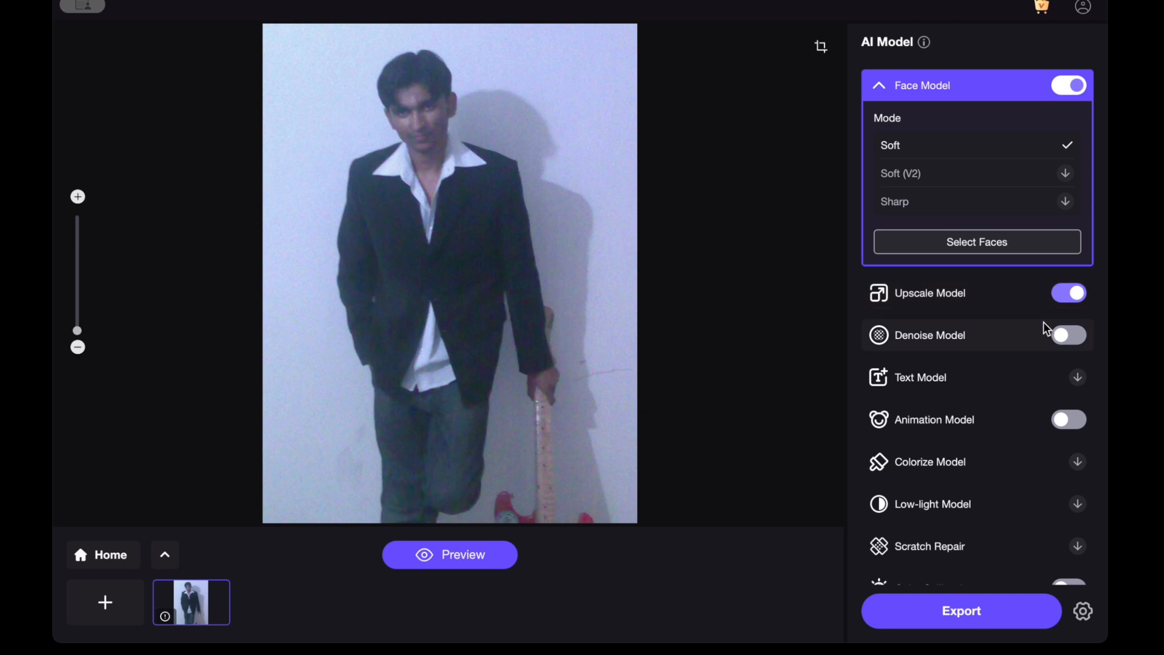
left_click(1071, 337)
left_click(1075, 332)
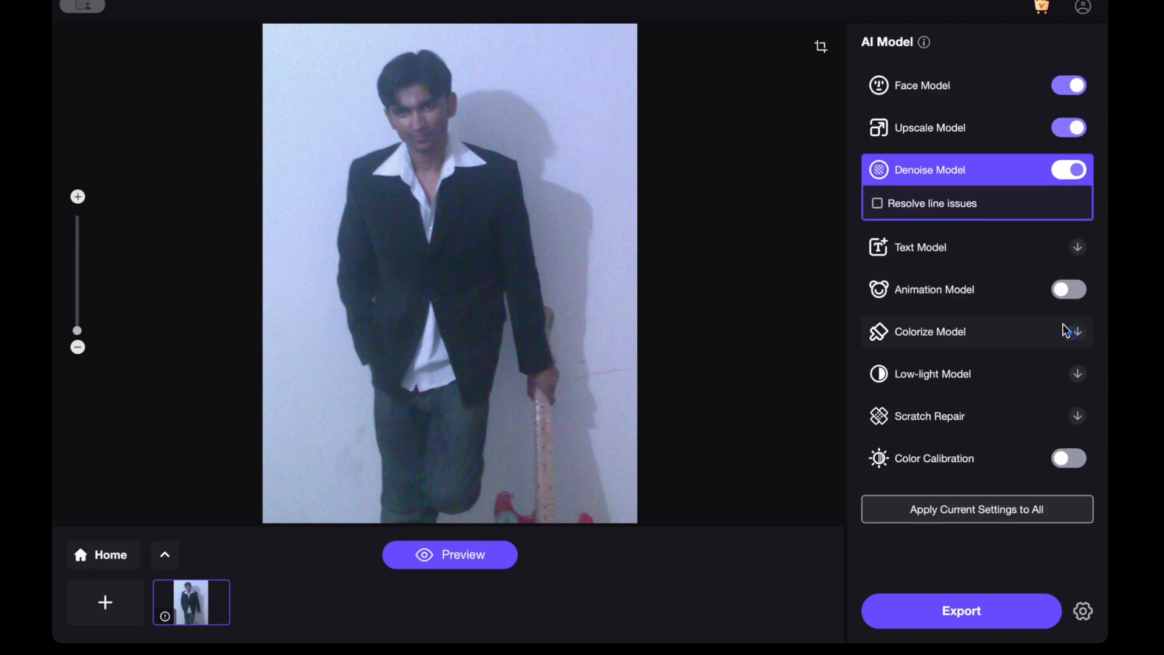